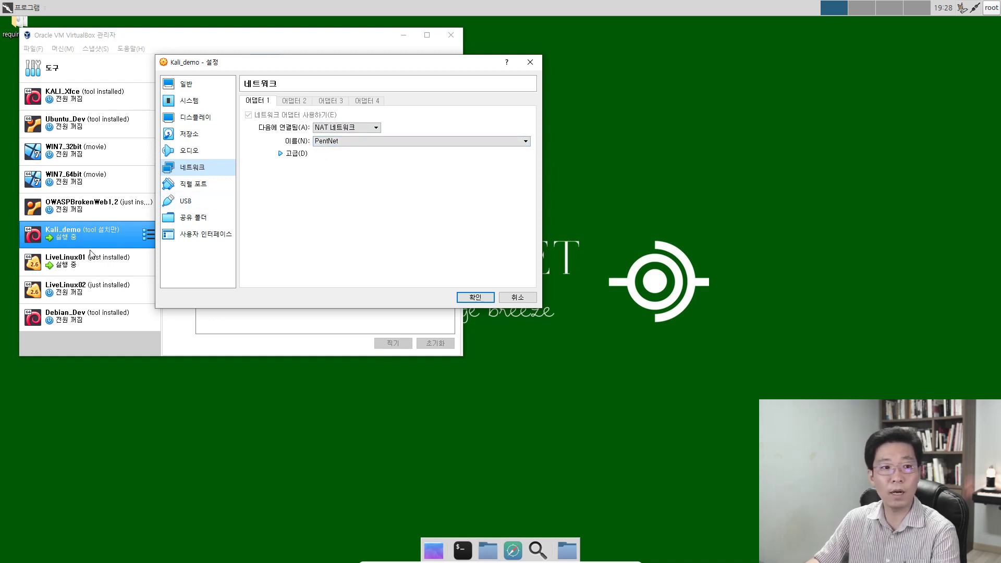
# Close the Kali_demo settings and select the LiveLinux01 virtual machine.
pyautogui.click(475, 299)
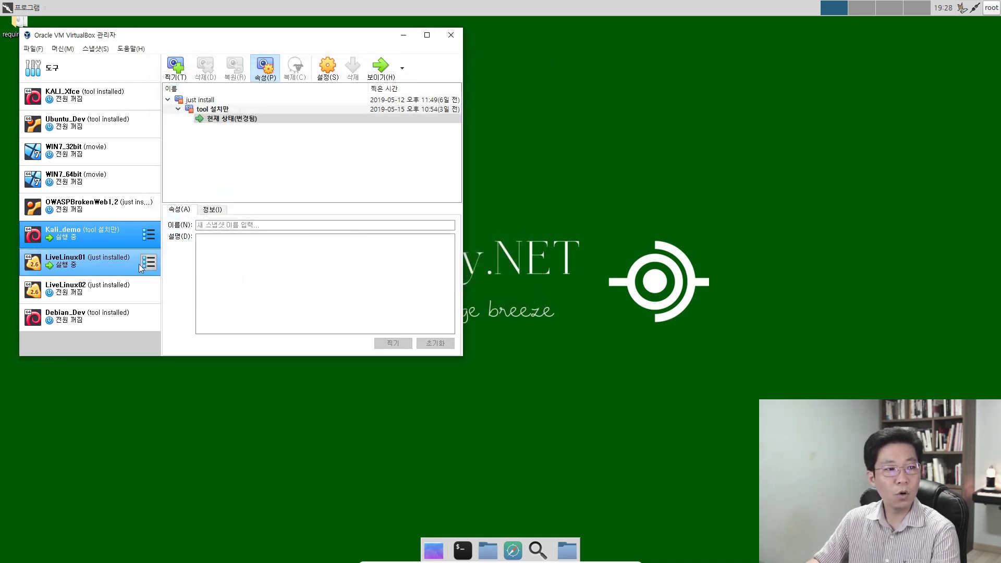
pyautogui.click(97, 253)
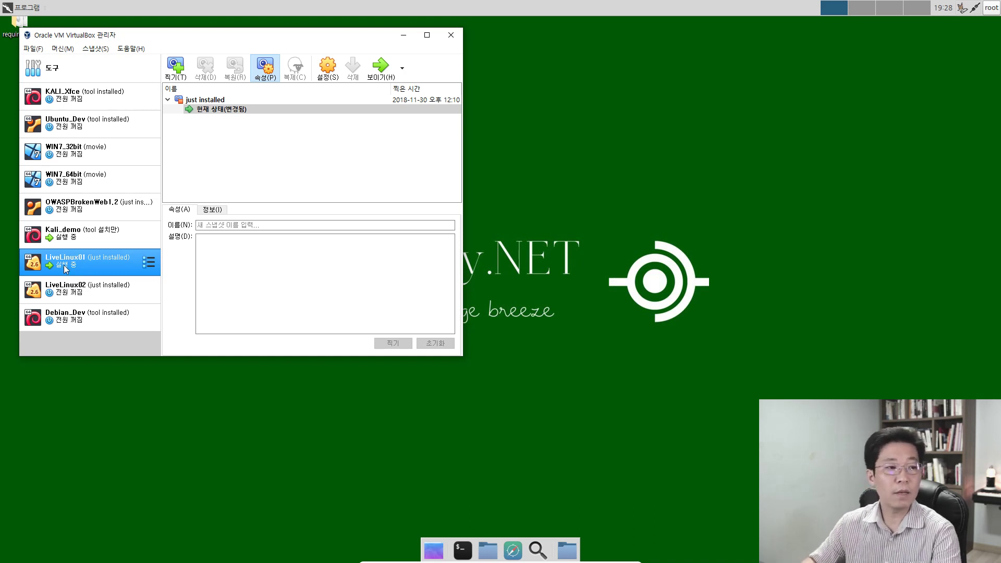
pyautogui.keyDown('ctrl'); pyautogui.click(78, 235); pyautogui.keyUp('ctrl')
pyautogui.keyDown('ctrl'); pyautogui.click(104, 230); pyautogui.keyUp('ctrl')
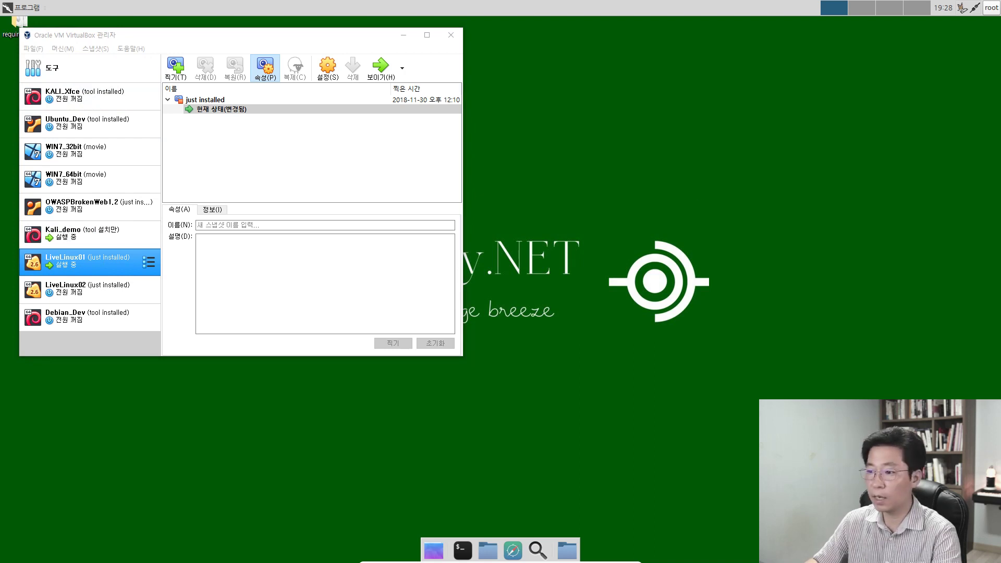
# Look at the two web_for_pentester ISO files in the required_file folder, closing its window when finished.
pyautogui.moveTo(1000, 173); pyautogui.dragTo(567, 155)
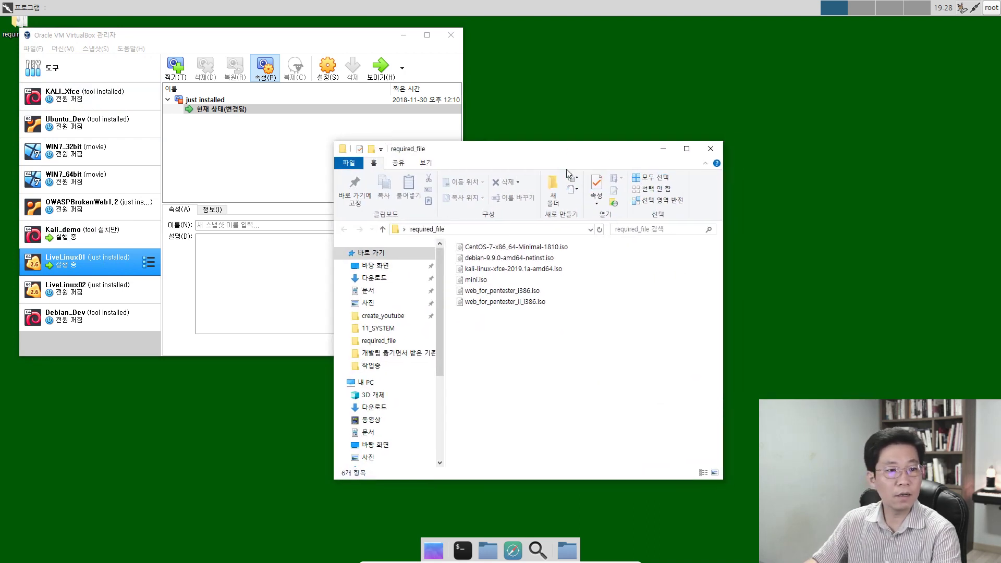
pyautogui.moveTo(563, 324); pyautogui.dragTo(522, 287)
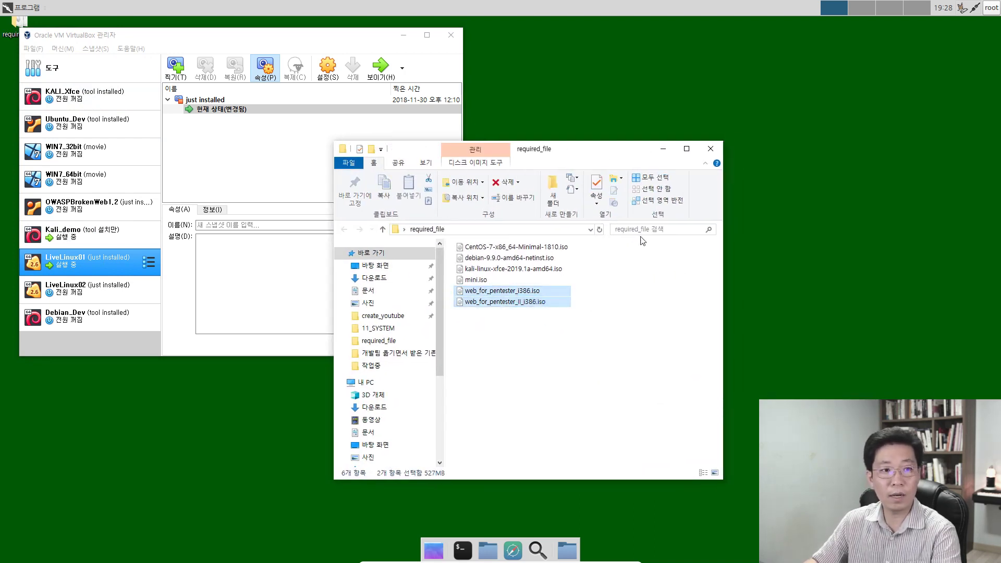
pyautogui.click(709, 149)
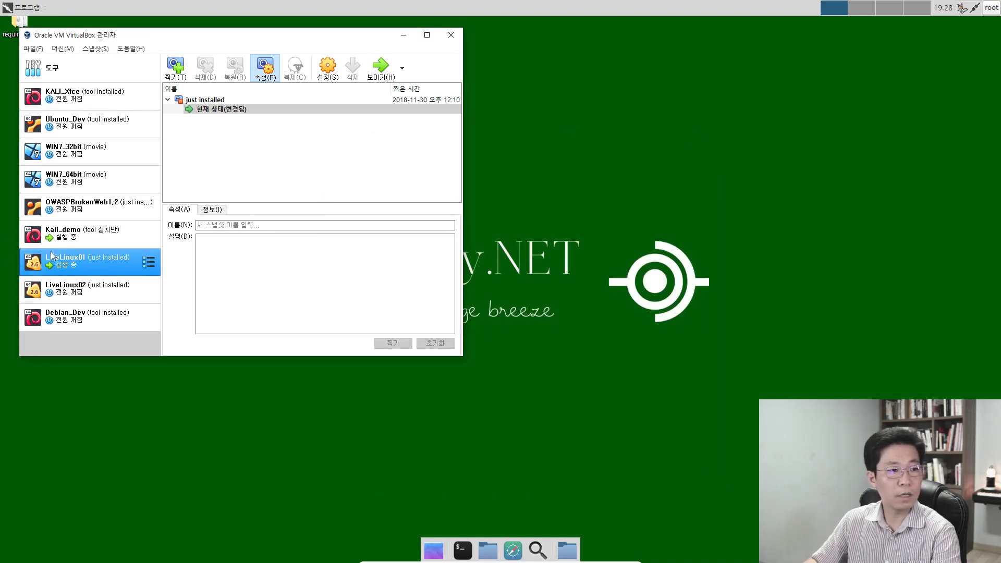
# Examine the attached disk image and the network adapter in the LiveLinux01 virtual machine's settings.
pyautogui.click(326, 68)
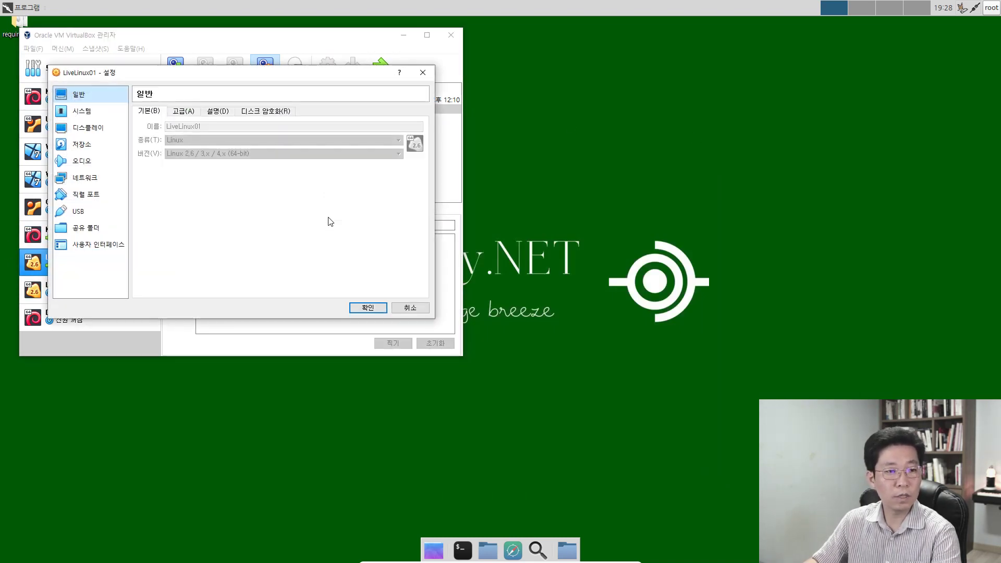
pyautogui.moveTo(207, 73); pyautogui.dragTo(329, 123)
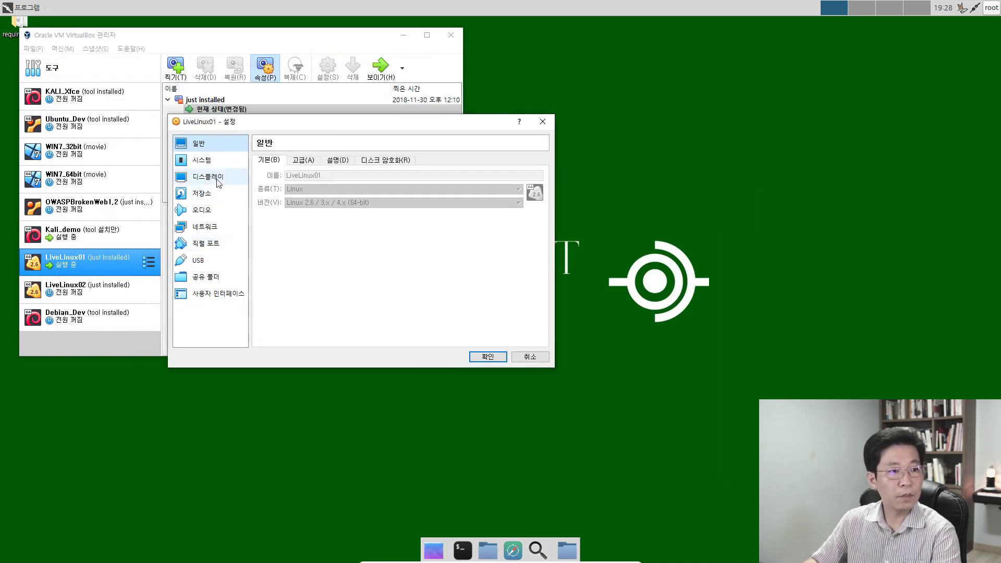
pyautogui.click(221, 192)
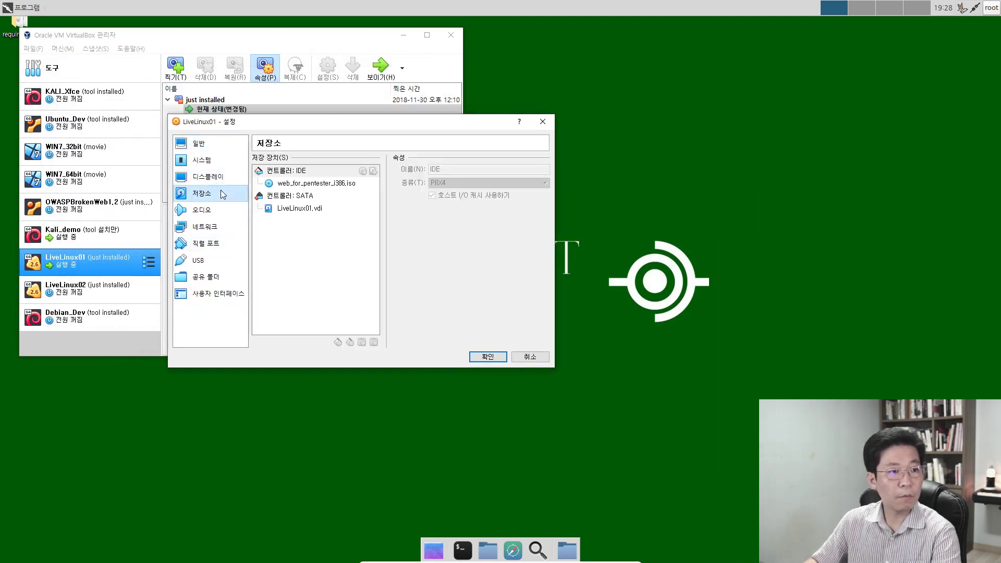
pyautogui.click(289, 184)
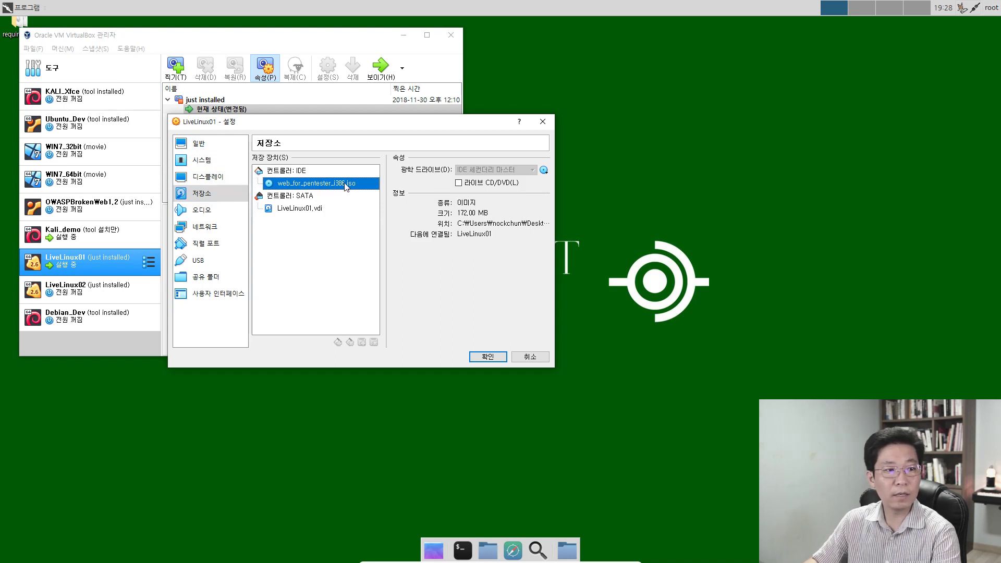
pyautogui.click(218, 232)
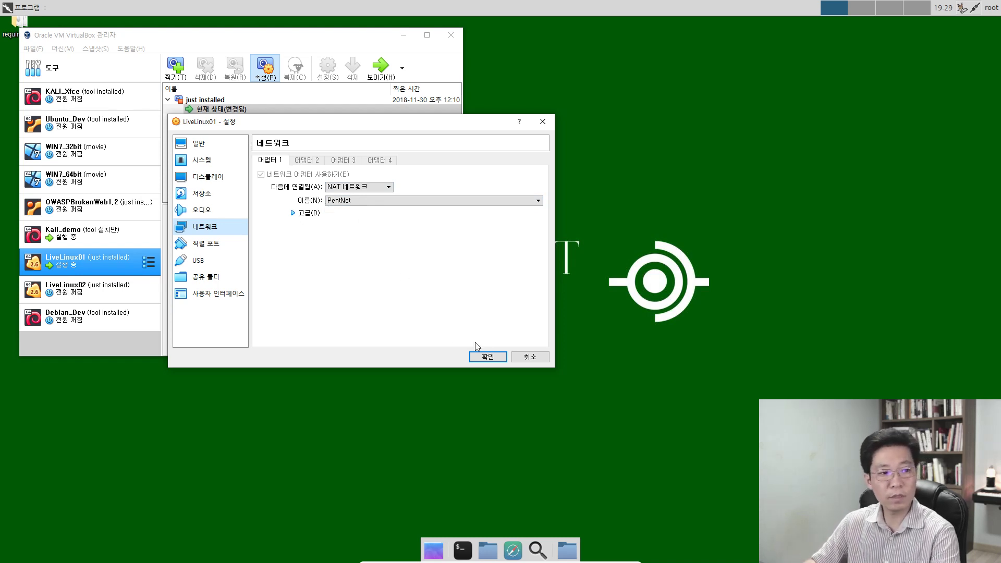
pyautogui.click(488, 357)
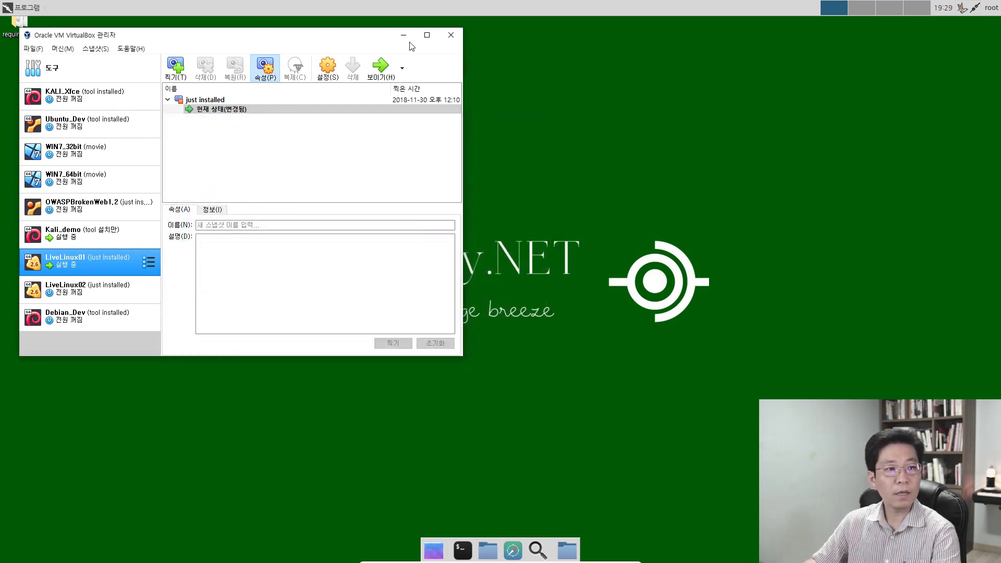
# Minimize the virtual machine manager and run ifconfig in the LiveLinux01 console to look up its IP address.
pyautogui.click(406, 37)
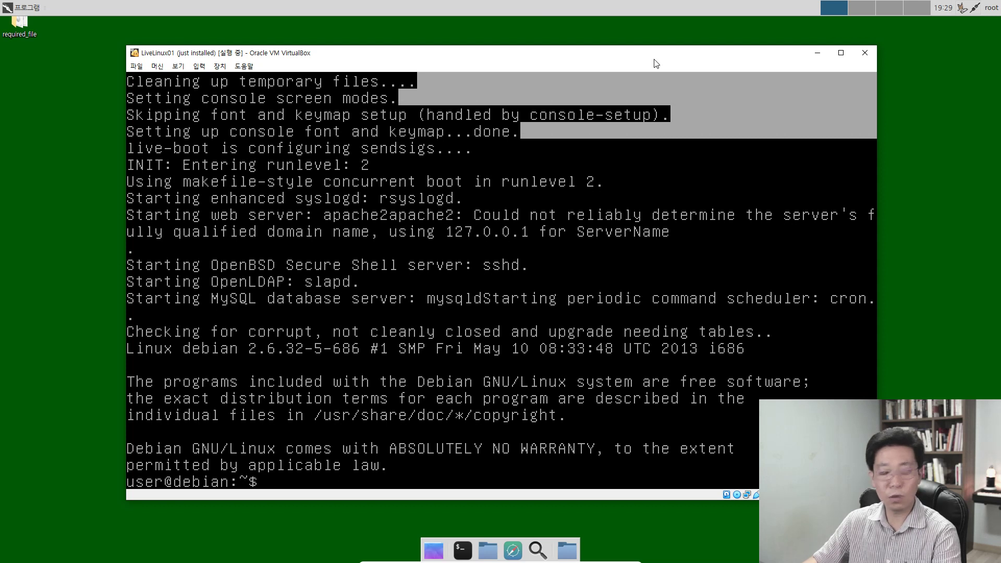
pyautogui.write('ifconfig')
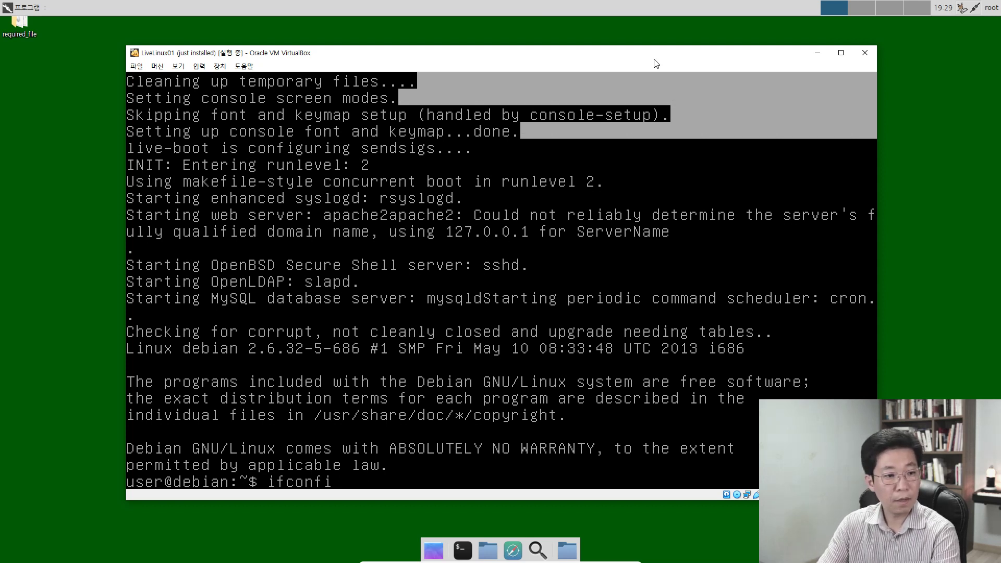
pyautogui.press('Return')
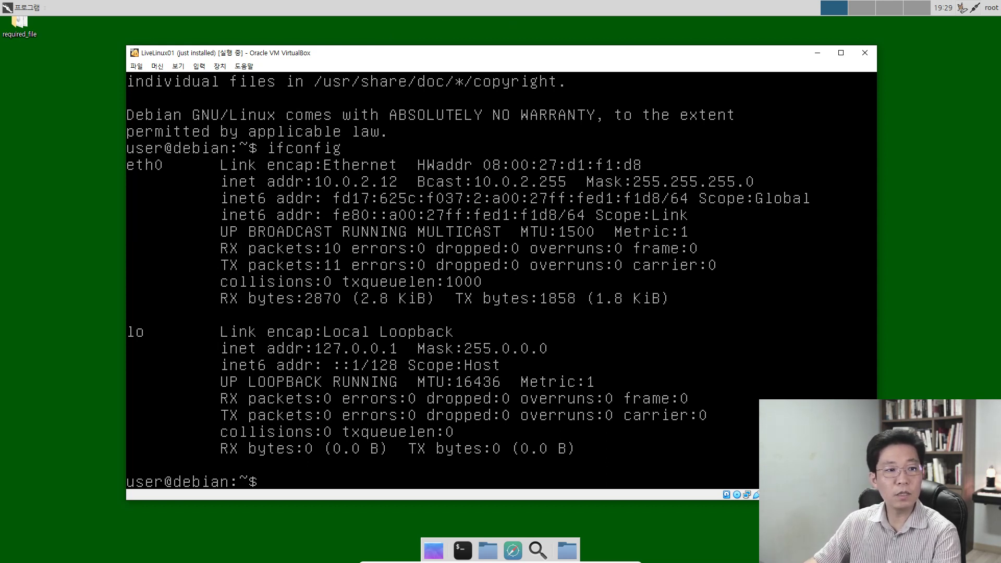
# Test the connection to LiveLinux01 by pinging 10.0.2.12 from a new Kali terminal, stopping the ping after several packets.
pyautogui.click(102, 47)
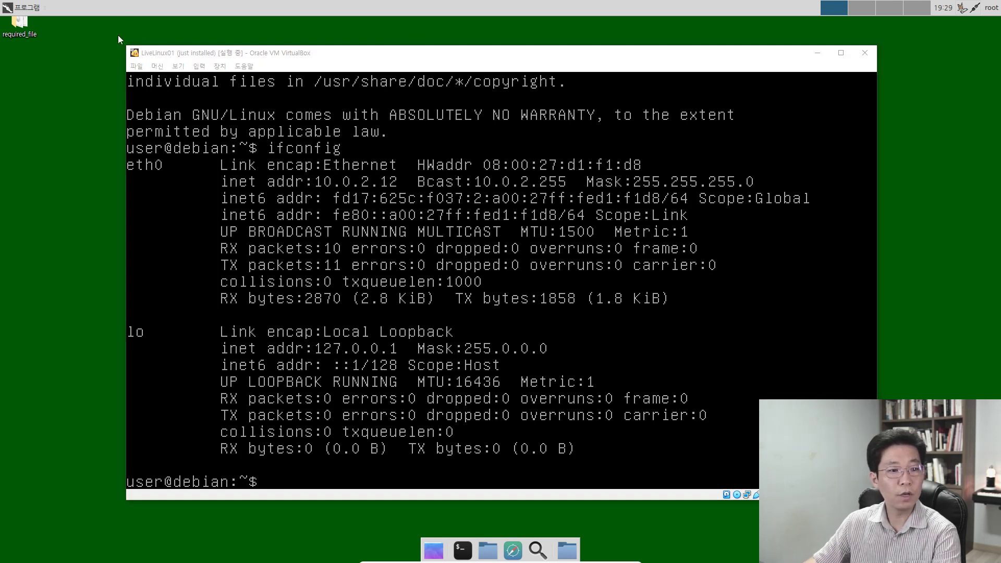
pyautogui.click(462, 549)
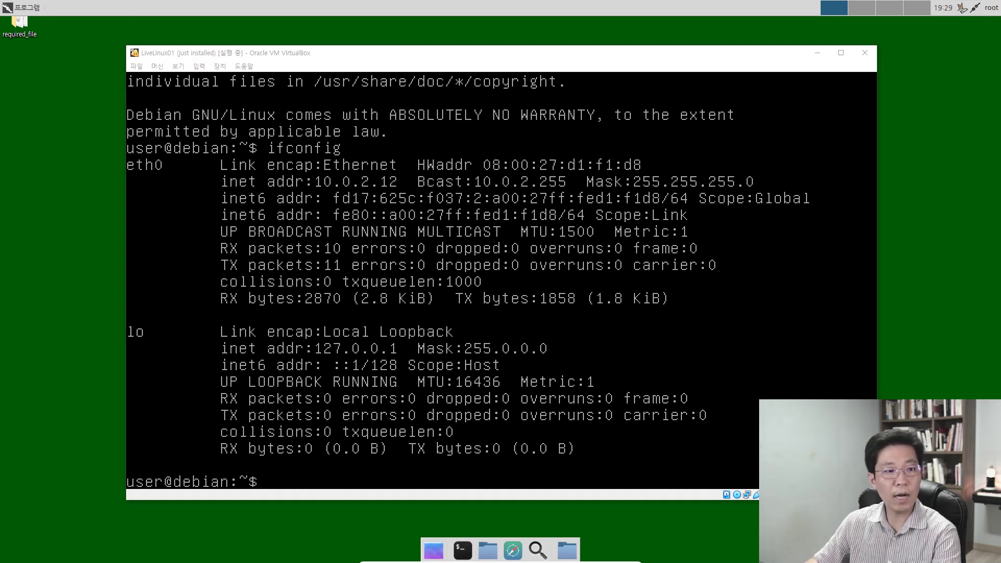
pyautogui.moveTo(280, 27); pyautogui.dragTo(846, 171)
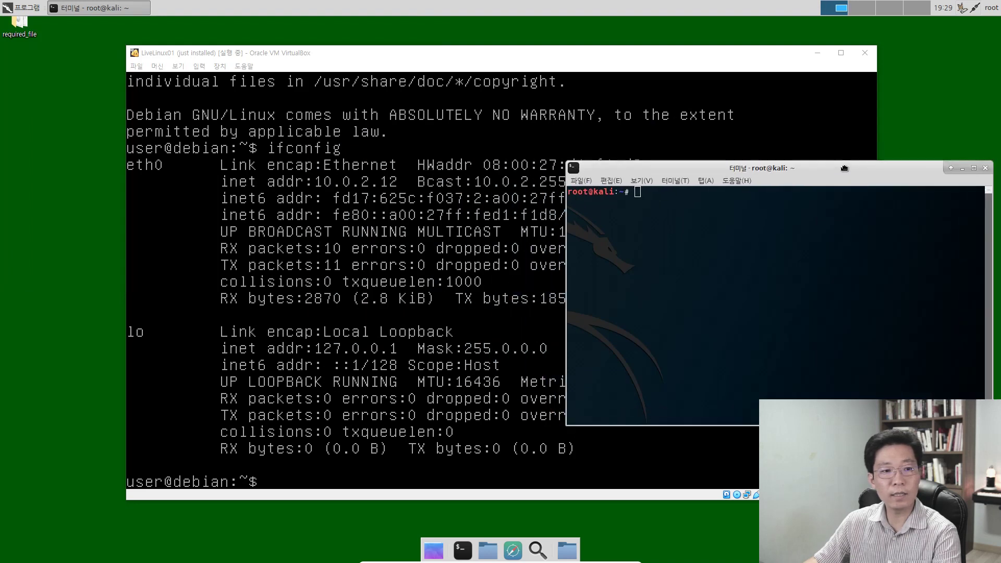
pyautogui.write('ping ')
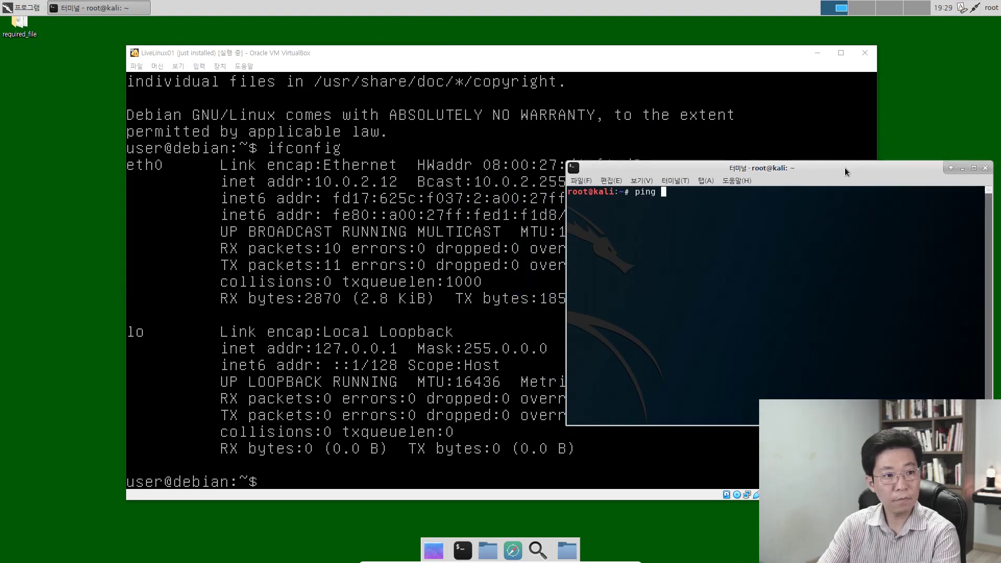
pyautogui.write('10.0')
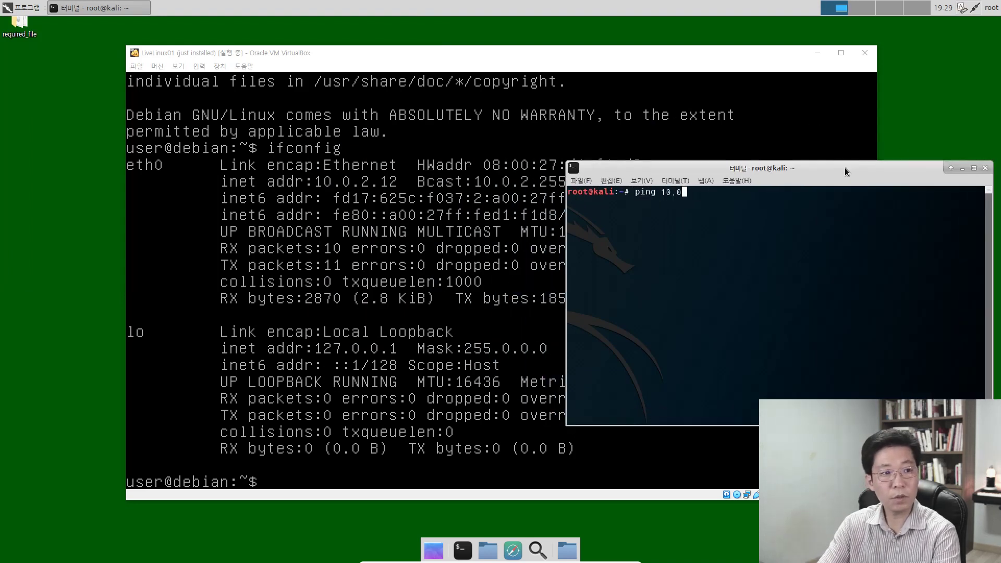
pyautogui.write('.2.12')
pyautogui.press('Return')
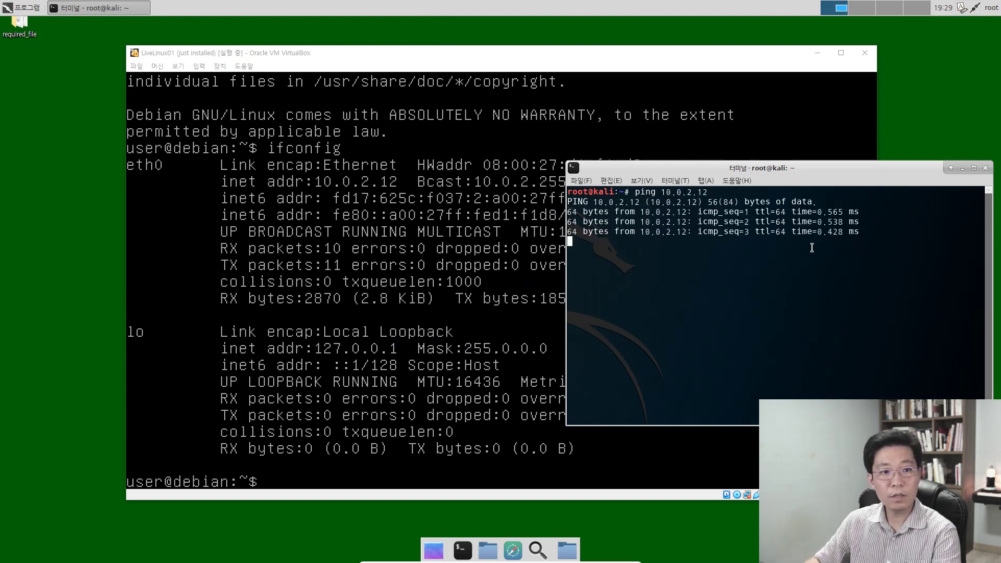
pyautogui.hotkey('ctrl', 'c')
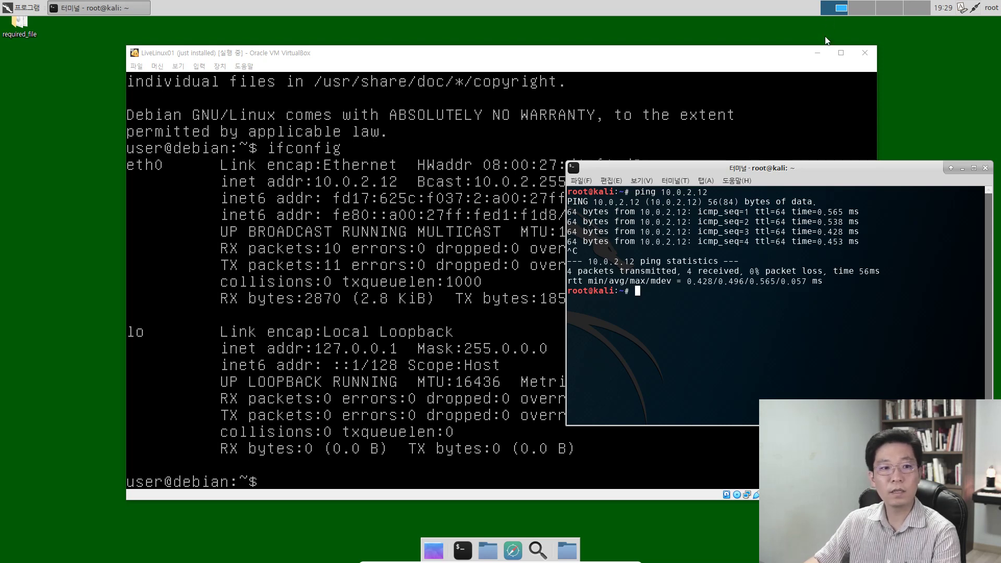
# Minimize the LiveLinux01 console window and close the Kali terminal.
pyautogui.click(817, 53)
pyautogui.click(817, 52)
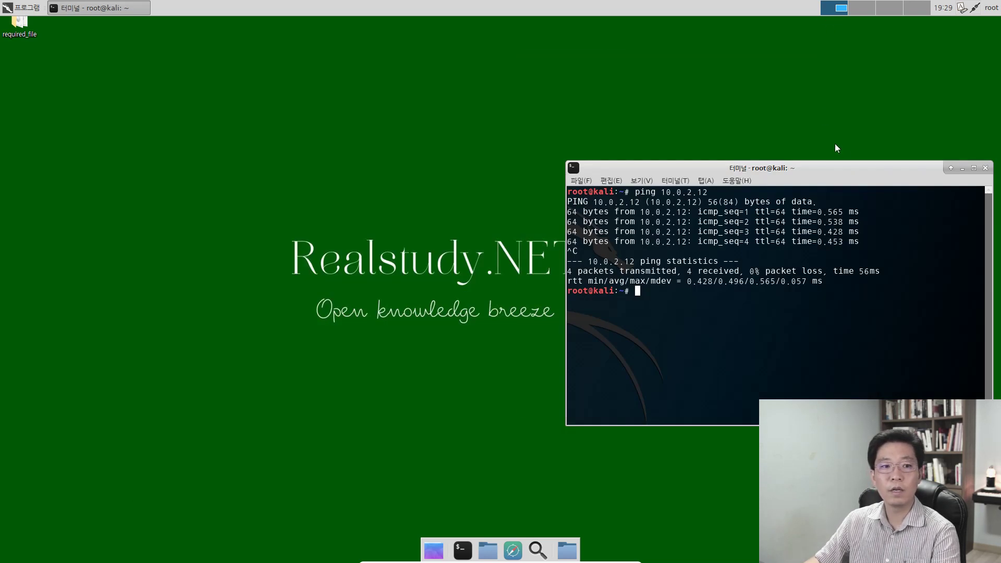
pyautogui.moveTo(889, 166); pyautogui.dragTo(802, 172)
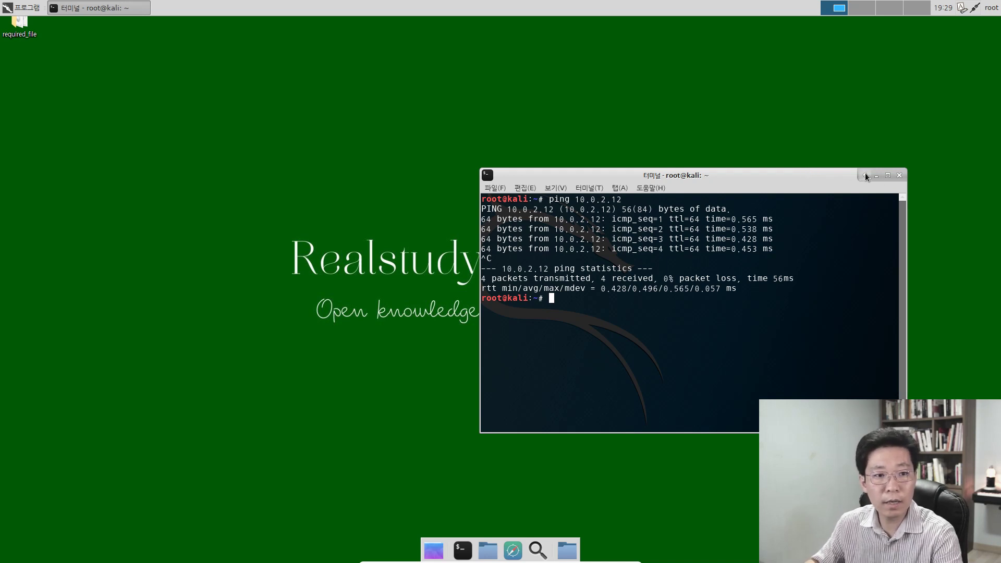
pyautogui.click(899, 175)
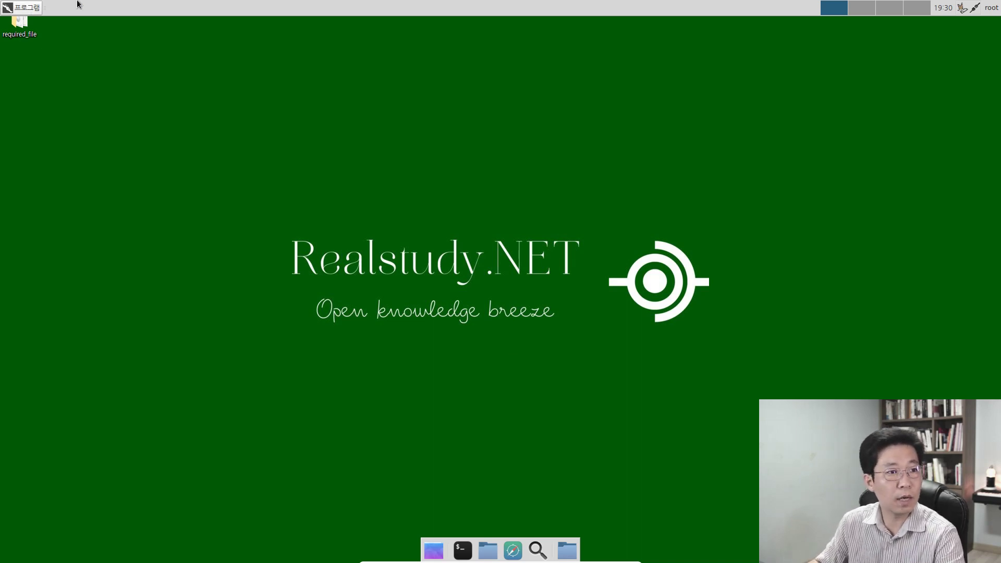
# Launch Burp Suite Community Edition from the Web Application Analysis tools with a temporary project, and move its window aside.
pyautogui.click(33, 8)
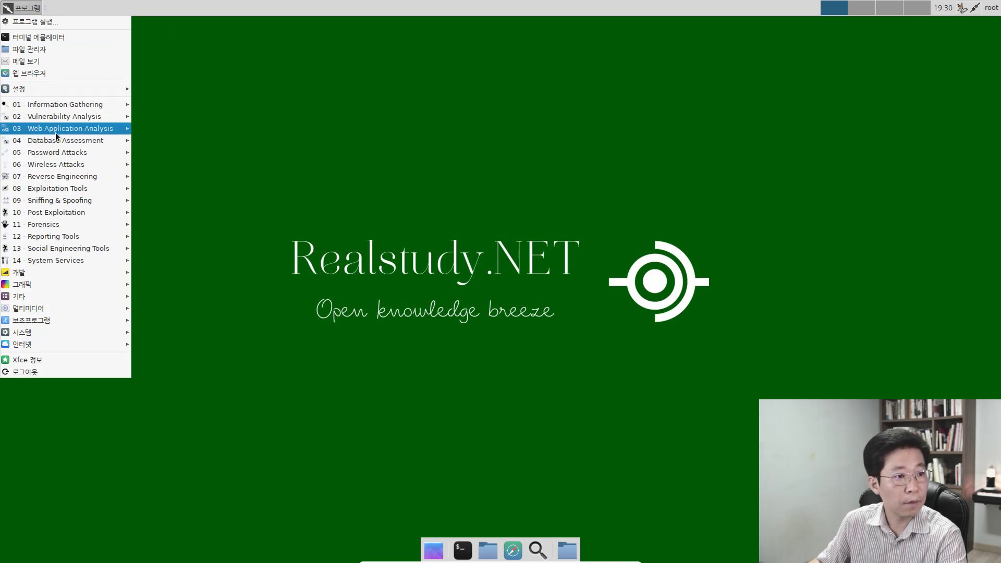
pyautogui.moveTo(62, 134)
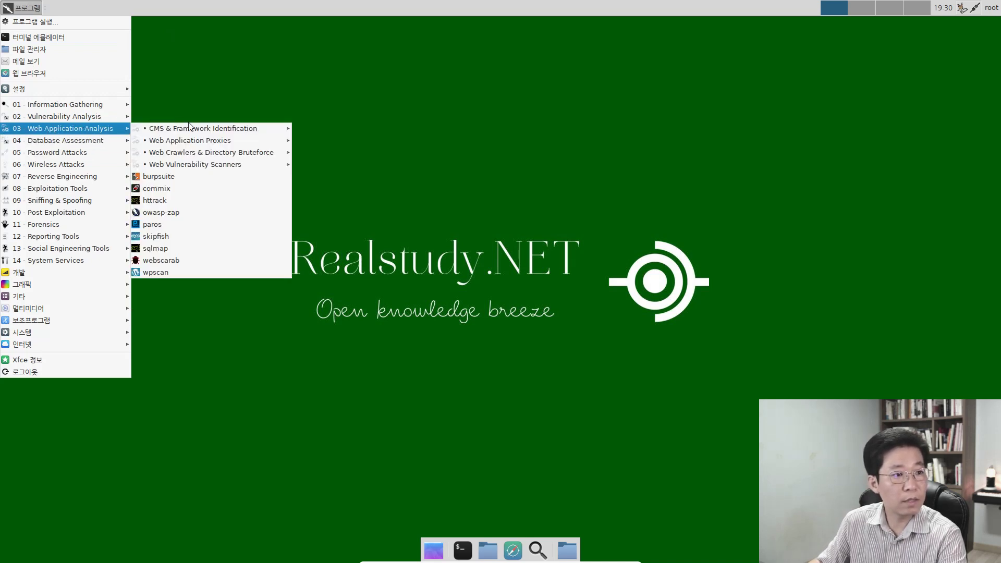
pyautogui.click(161, 181)
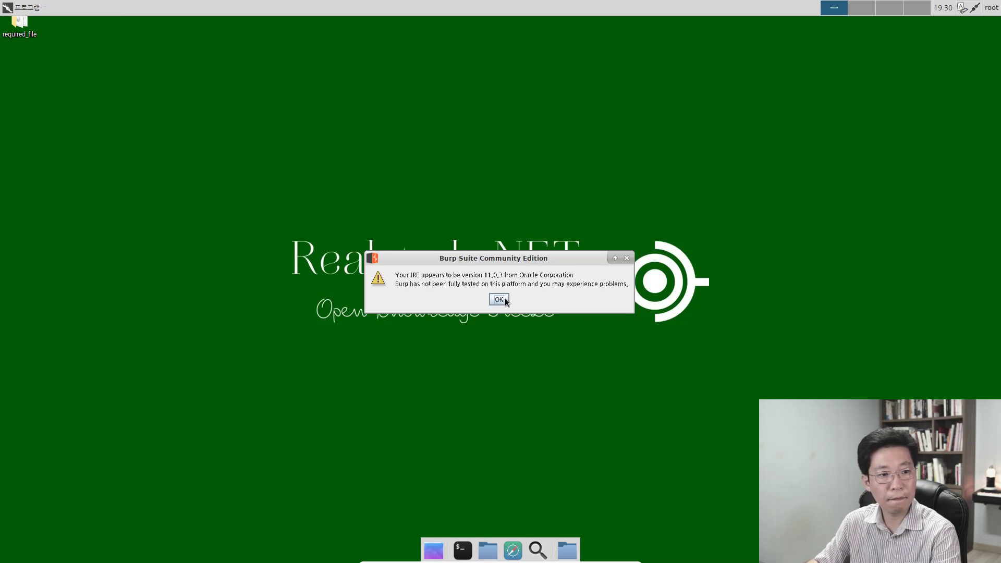
pyautogui.click(501, 300)
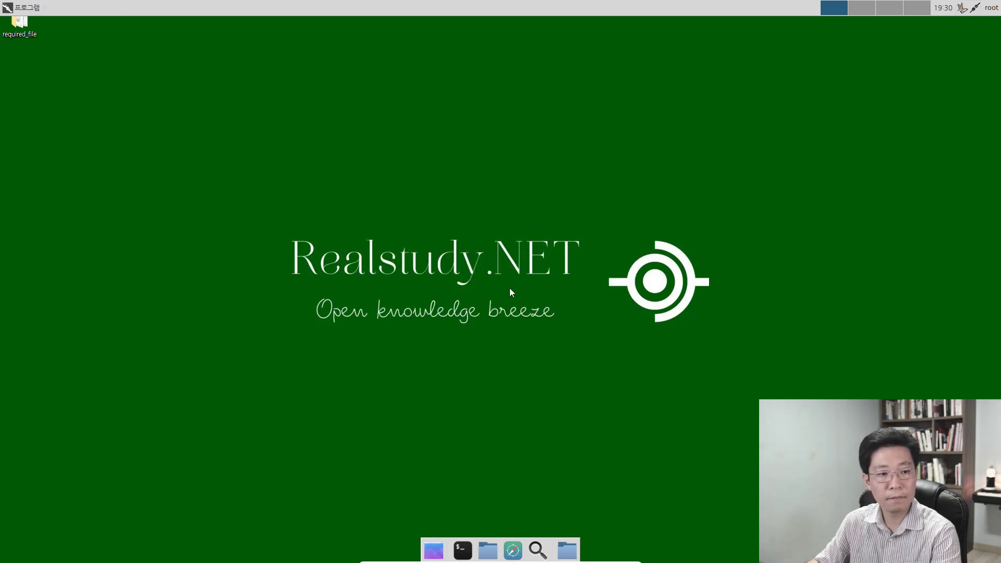
pyautogui.click(662, 376)
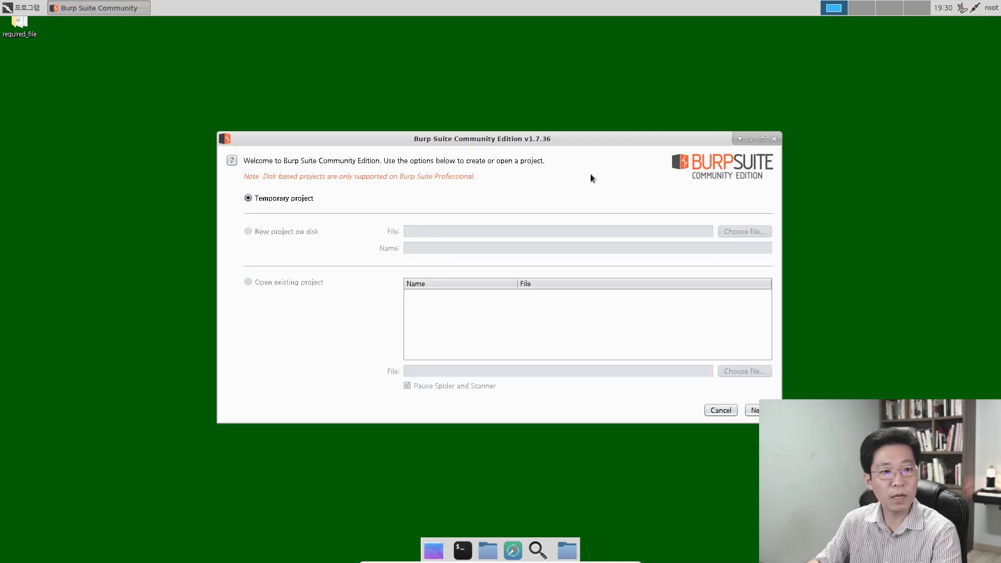
pyautogui.click(756, 409)
pyautogui.click(756, 411)
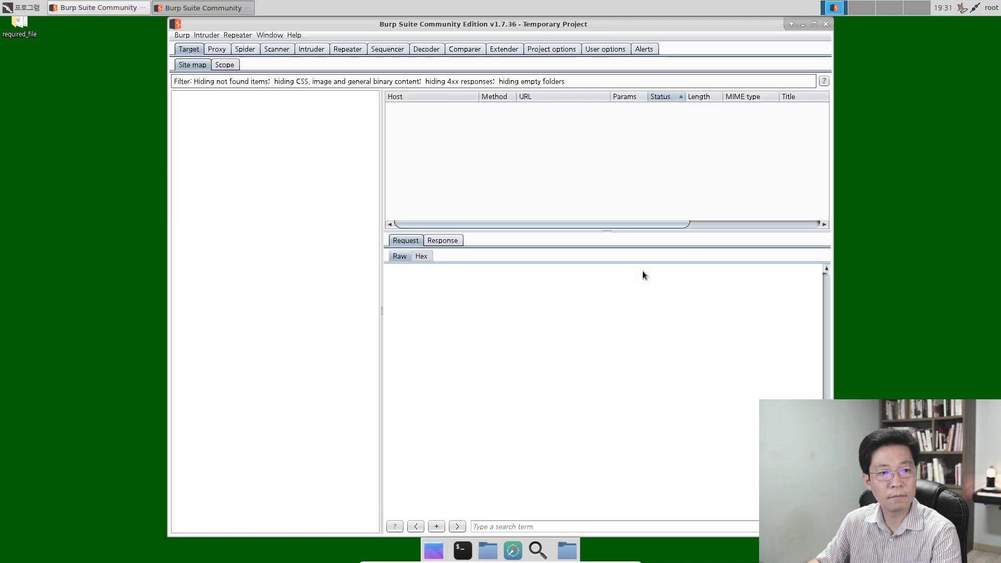
pyautogui.moveTo(607, 24); pyautogui.dragTo(452, 43)
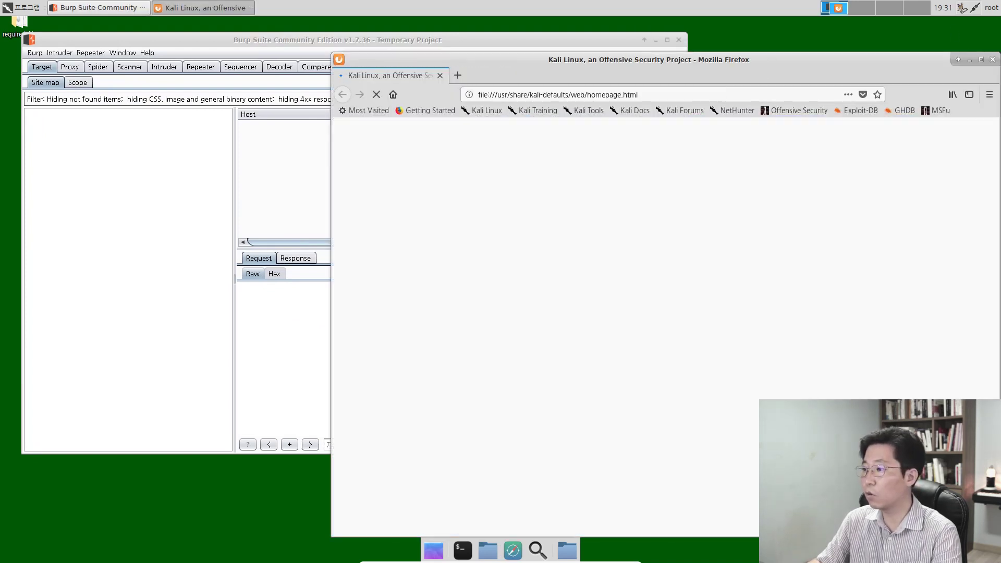
# Minimize the LiveLinux01 console window and load the web server at 10.0.2.12 in Firefox.
pyautogui.hotkey('alt', 'Tab')
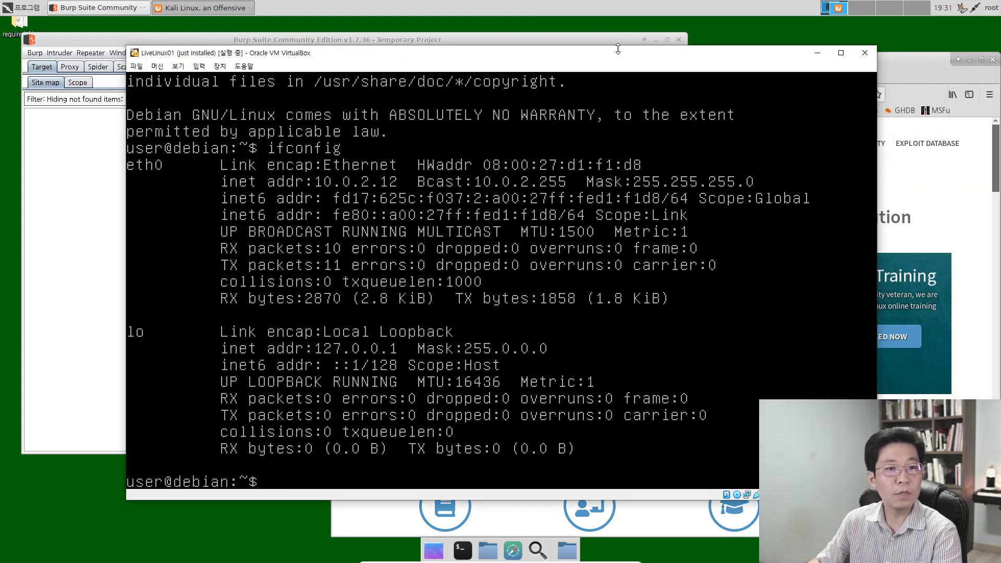
pyautogui.click(817, 53)
pyautogui.click(656, 94)
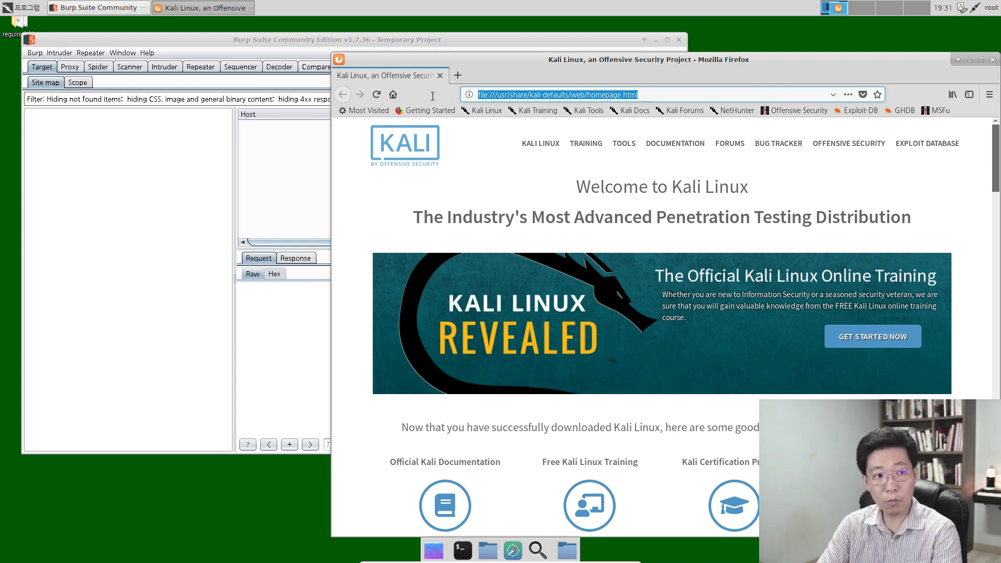
pyautogui.write('10.0.2.12')
pyautogui.press('Return')
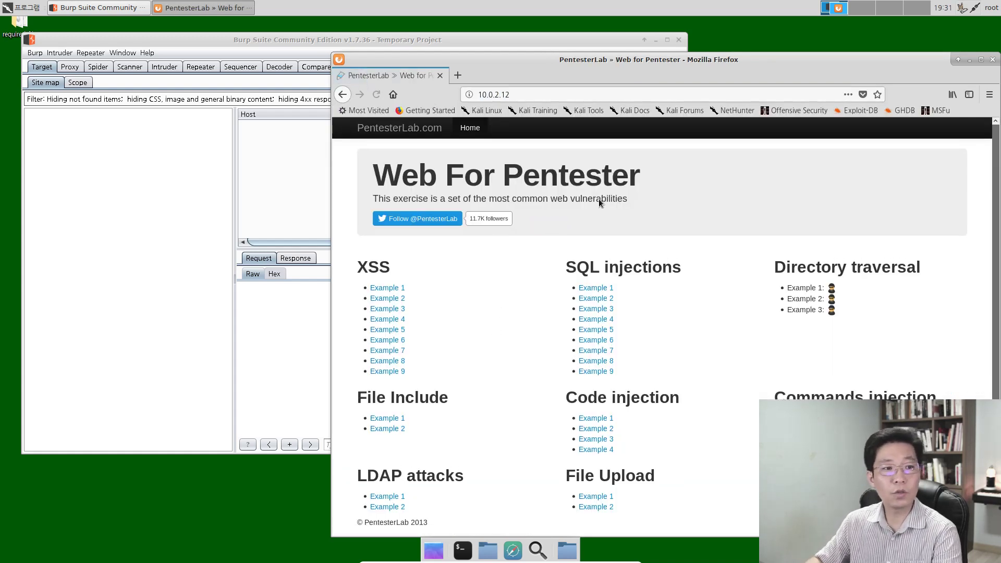
# Browse the Web For Pentester exercises, opening XSS Example 1 and SQL injections Example 3 and returning to the main page each time.
pyautogui.scroll(-1, 725, 317)
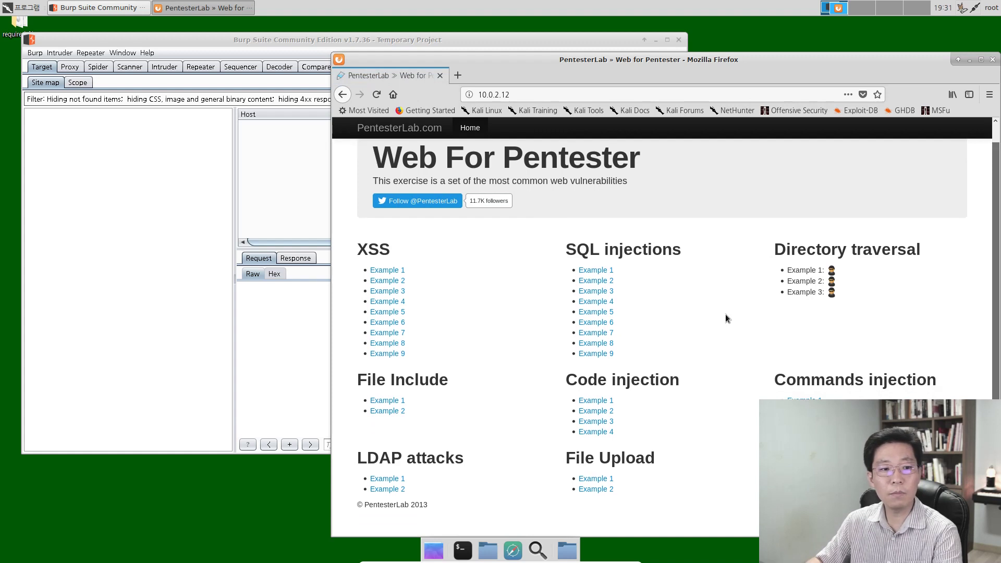
pyautogui.scroll(1, 725, 317)
pyautogui.click(392, 286)
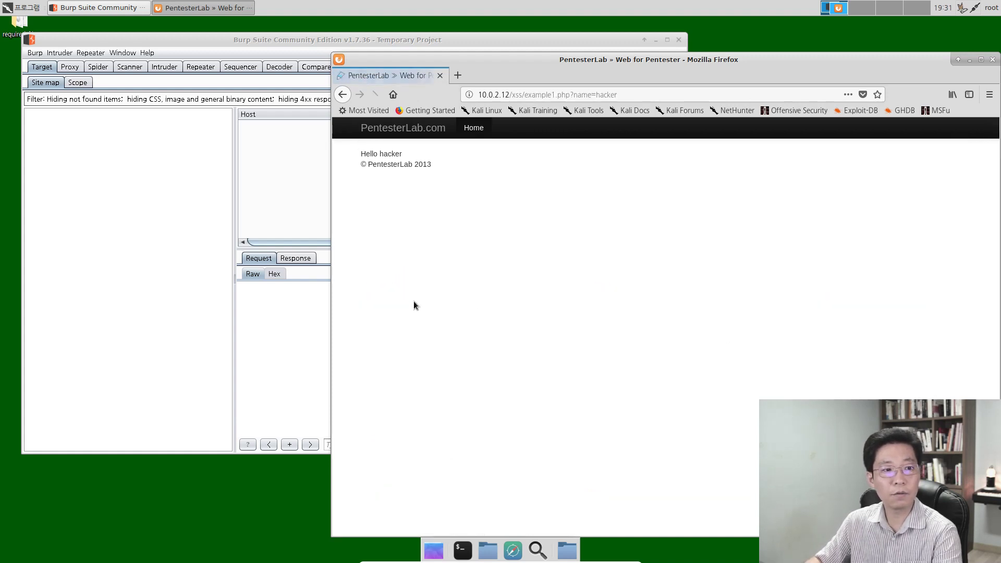
pyautogui.click(345, 96)
pyautogui.click(589, 308)
pyautogui.click(343, 95)
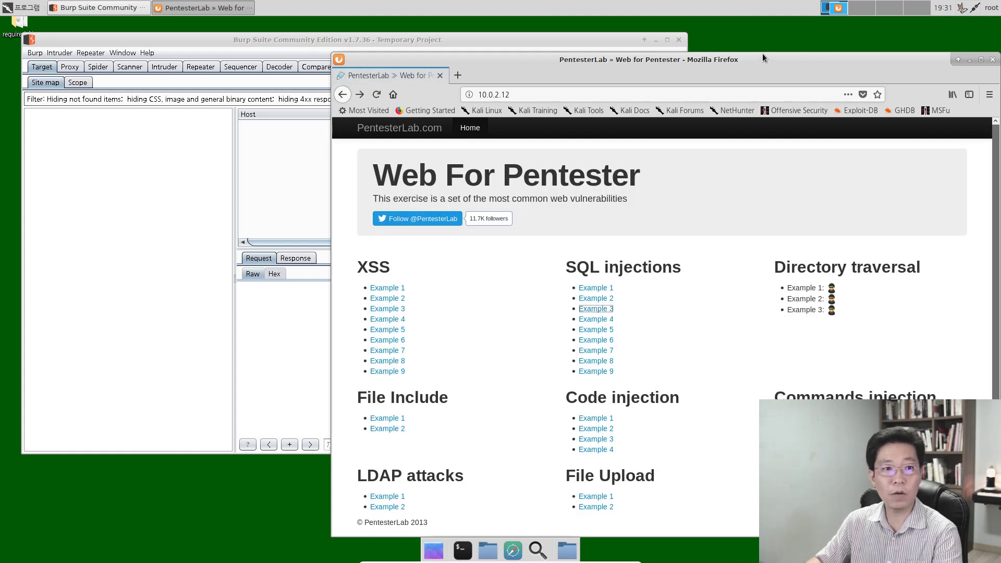
# Move the Firefox and Burp Suite windows apart, then narrow the Burp Suite window and its site map tree pane.
pyautogui.moveTo(762, 57); pyautogui.dragTo(738, 30)
pyautogui.click(280, 38)
pyautogui.moveTo(289, 39); pyautogui.dragTo(271, 79)
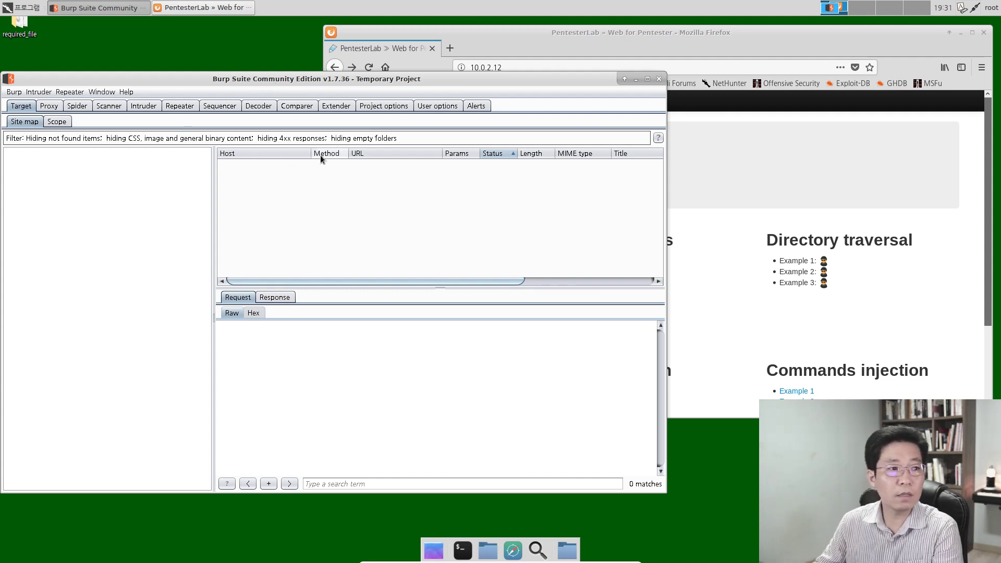
pyautogui.moveTo(663, 189); pyautogui.dragTo(631, 190)
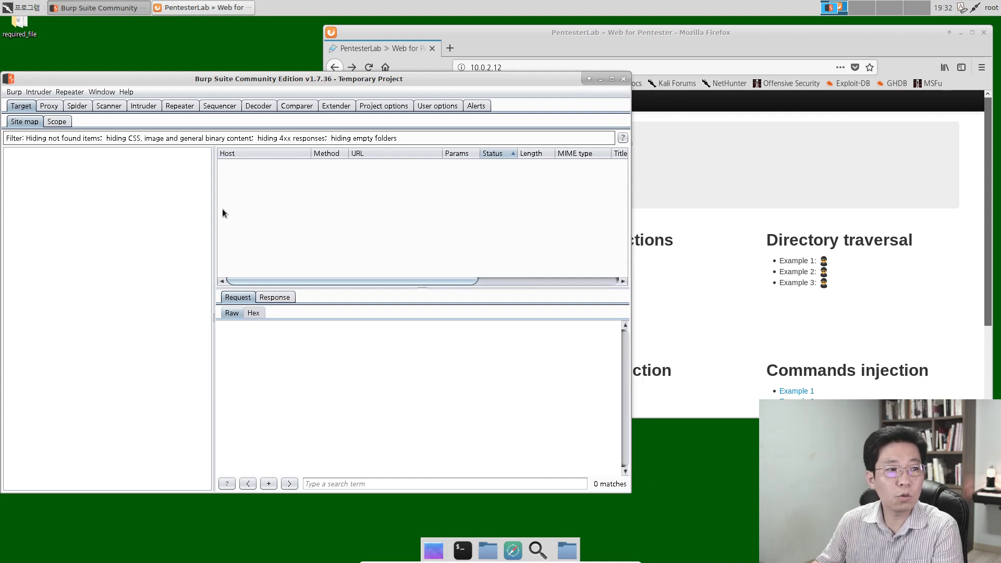
pyautogui.moveTo(214, 207); pyautogui.dragTo(151, 215)
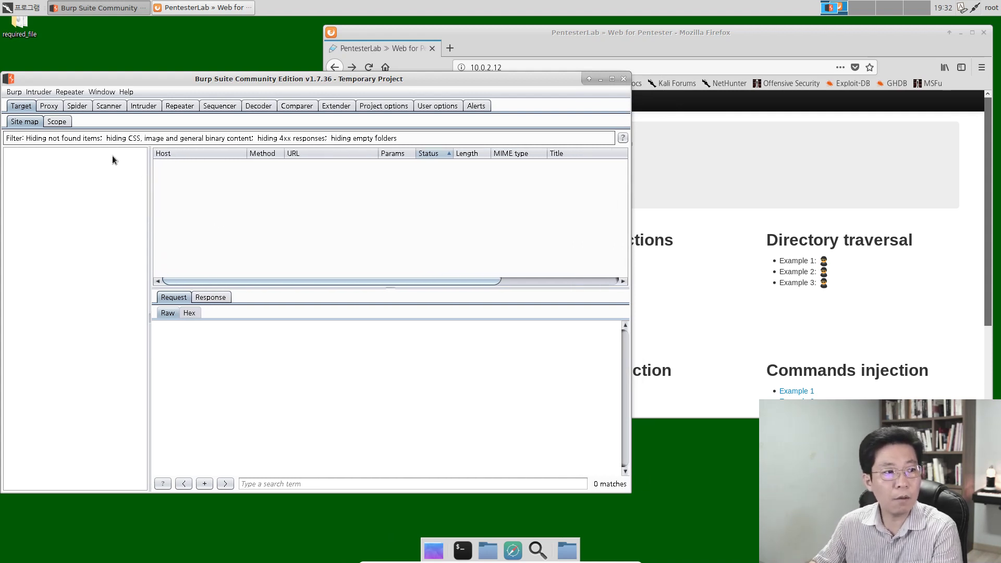
# Review Burp Suite's Target site map, Proxy intercept and HTTP history views, ending on the proxy listener options.
pyautogui.click(49, 106)
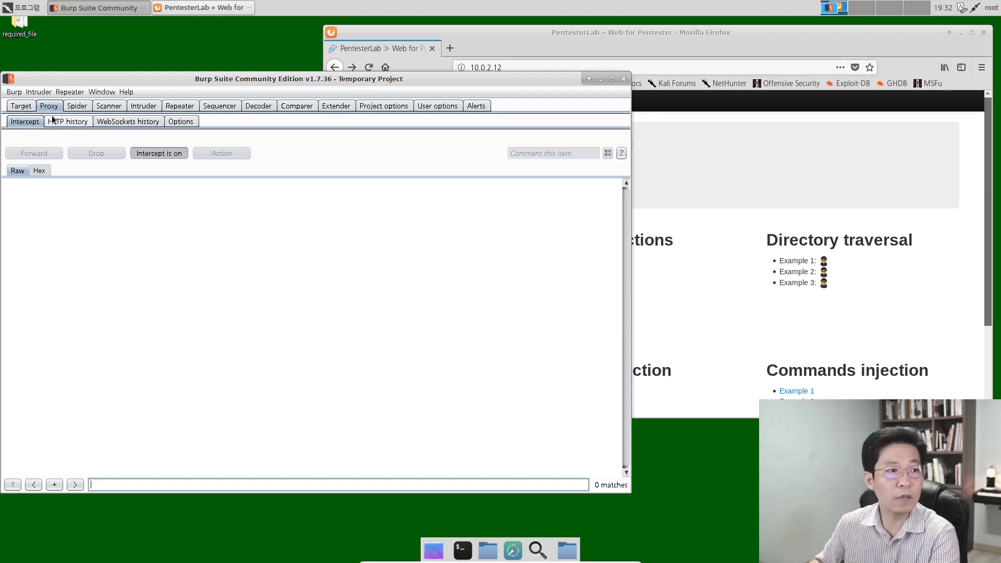
pyautogui.click(38, 91)
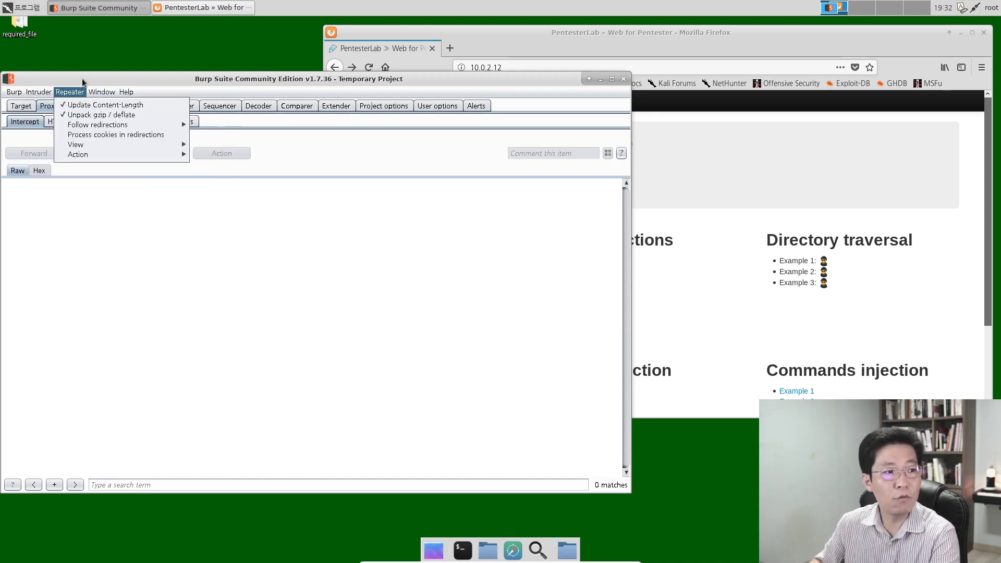
pyautogui.click(70, 91)
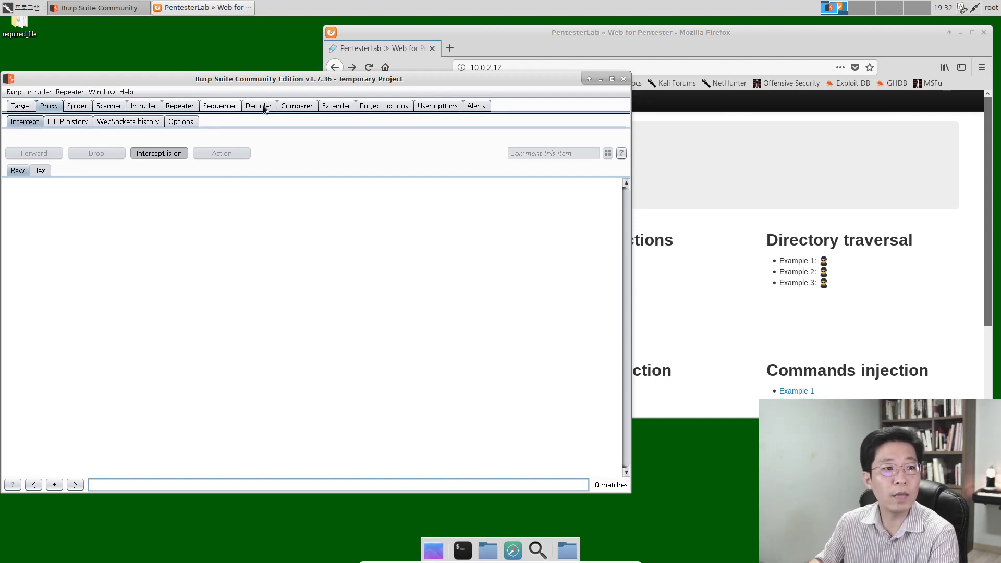
pyautogui.click(29, 107)
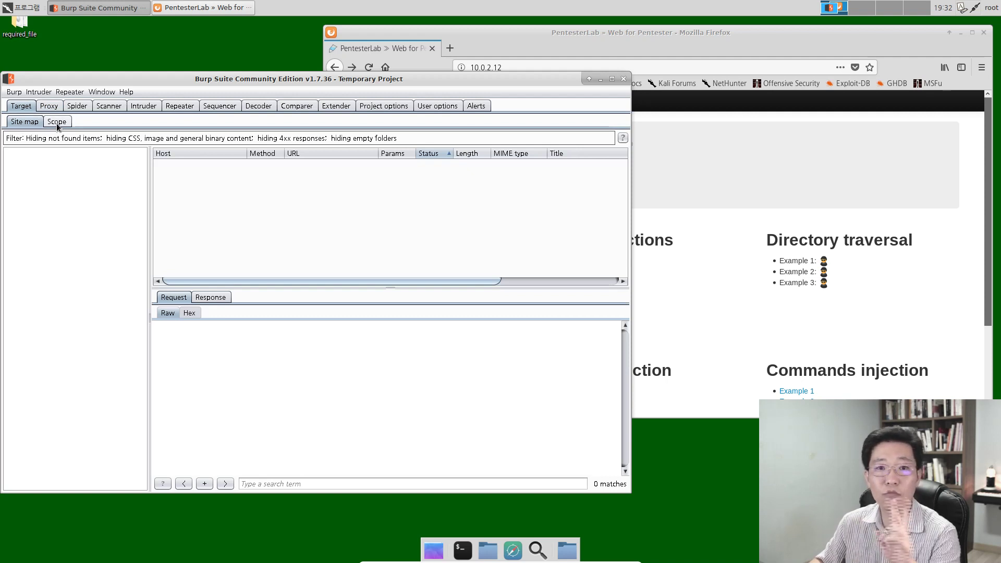
pyautogui.click(50, 106)
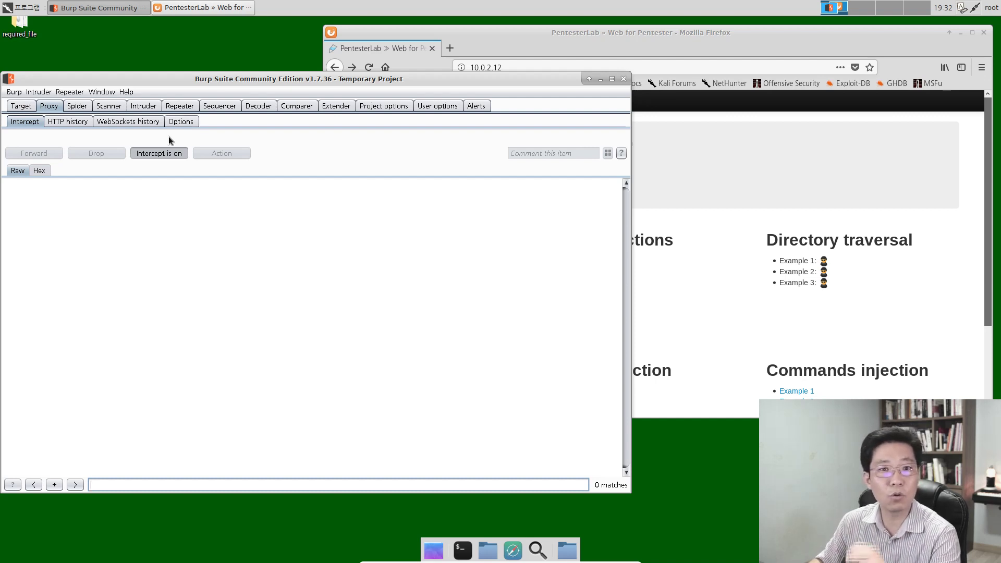
pyautogui.click(55, 109)
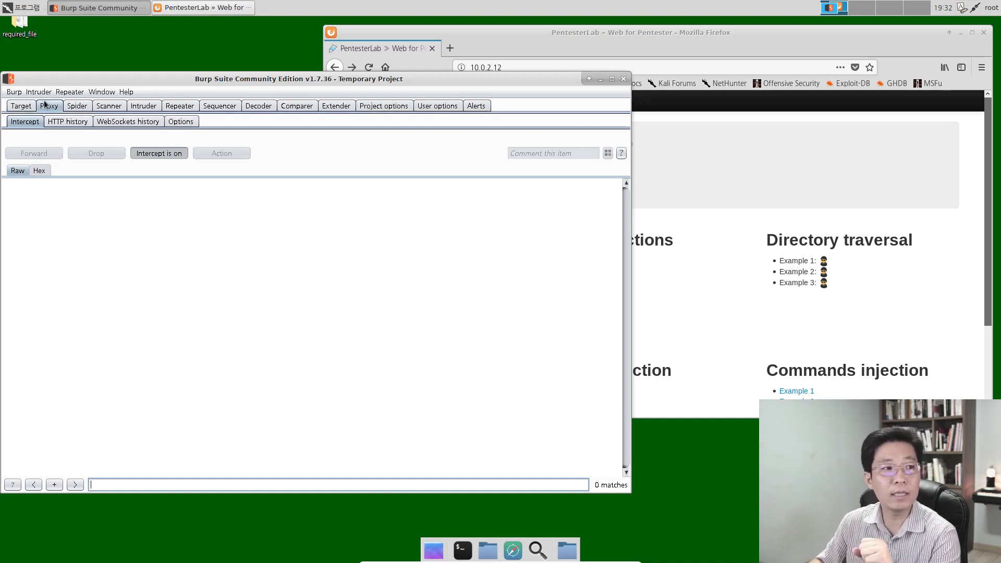
pyautogui.click(69, 123)
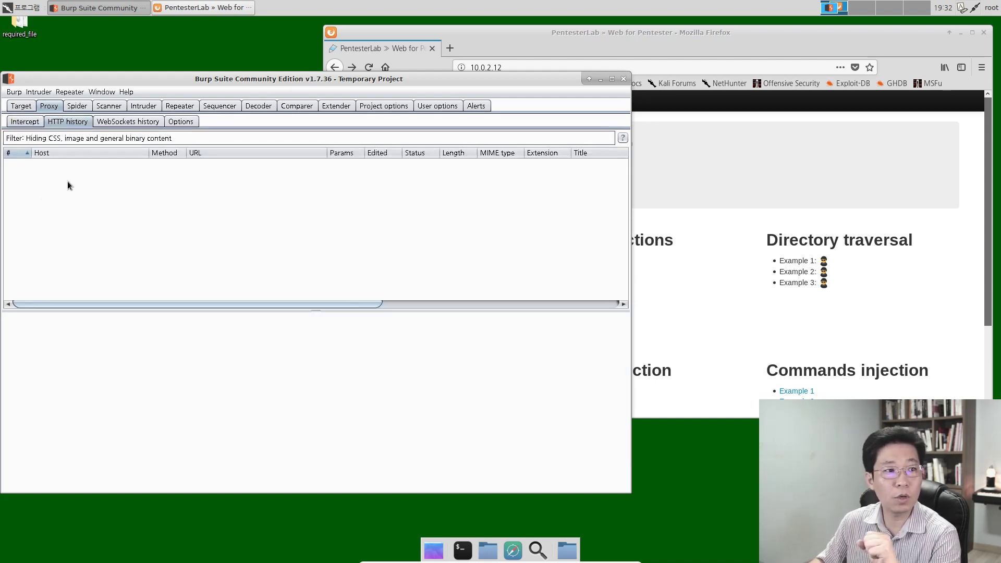
pyautogui.click(181, 122)
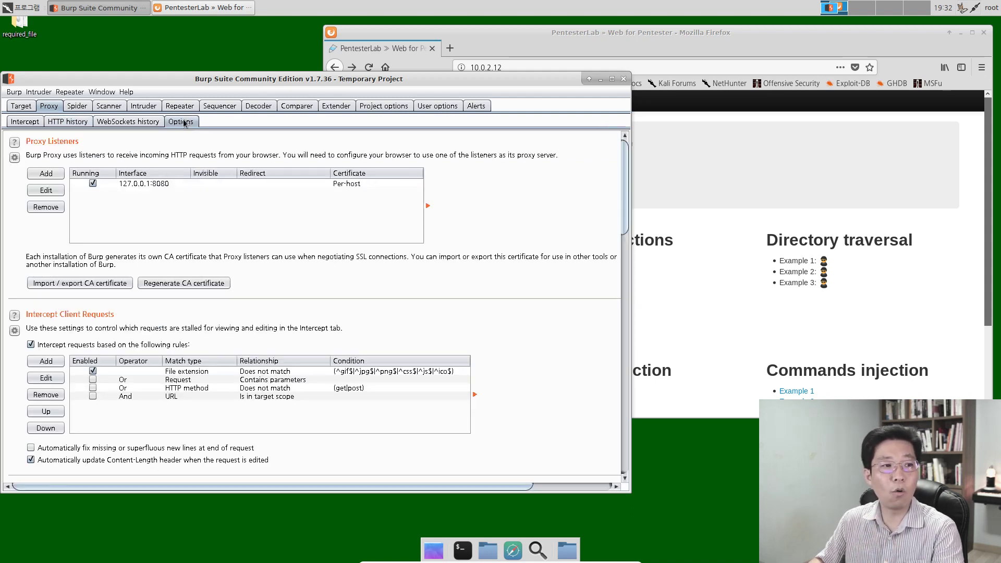
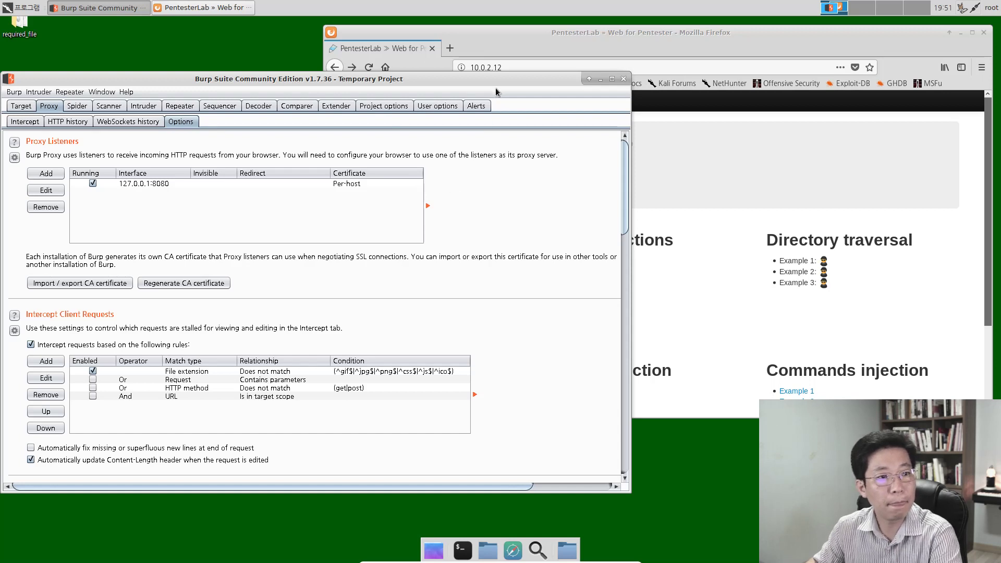
# Bring the Firefox window forward, then switch to the LiveLinux01 console window.
pyautogui.click(578, 43)
pyautogui.moveTo(628, 32); pyautogui.dragTo(620, 32)
pyautogui.click(580, 282)
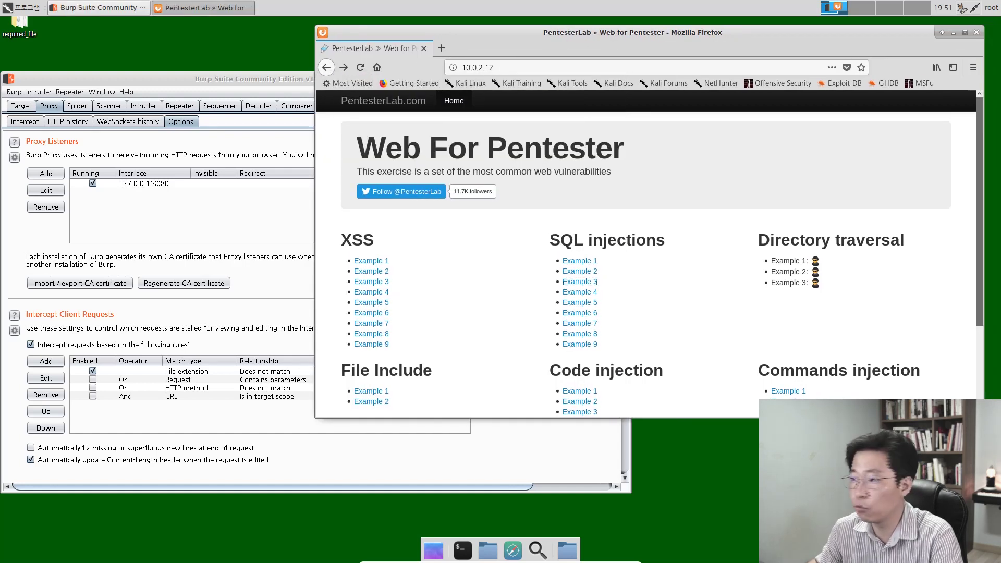
pyautogui.hotkey('alt', 'Tab')
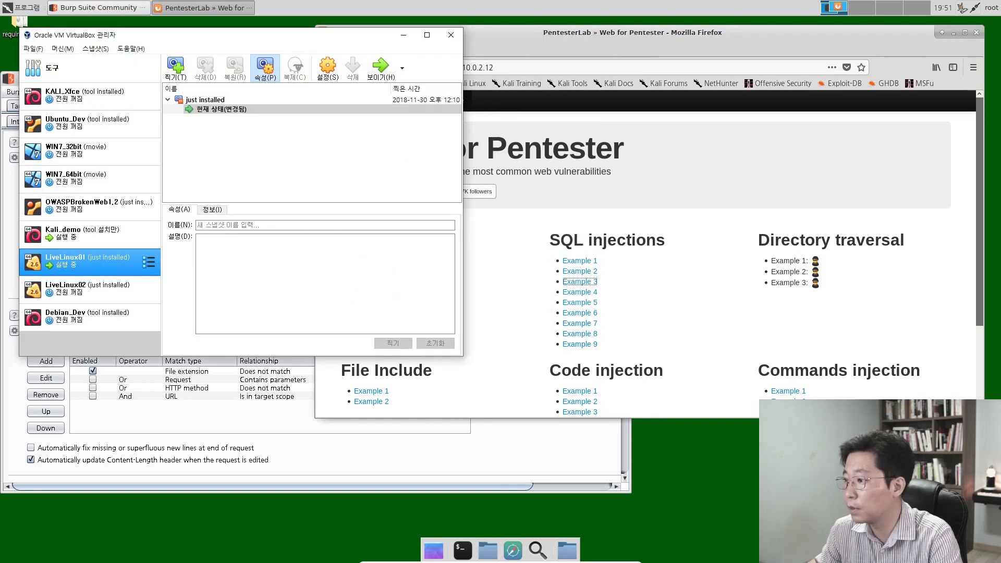
pyautogui.hotkey('alt', 'Tab')
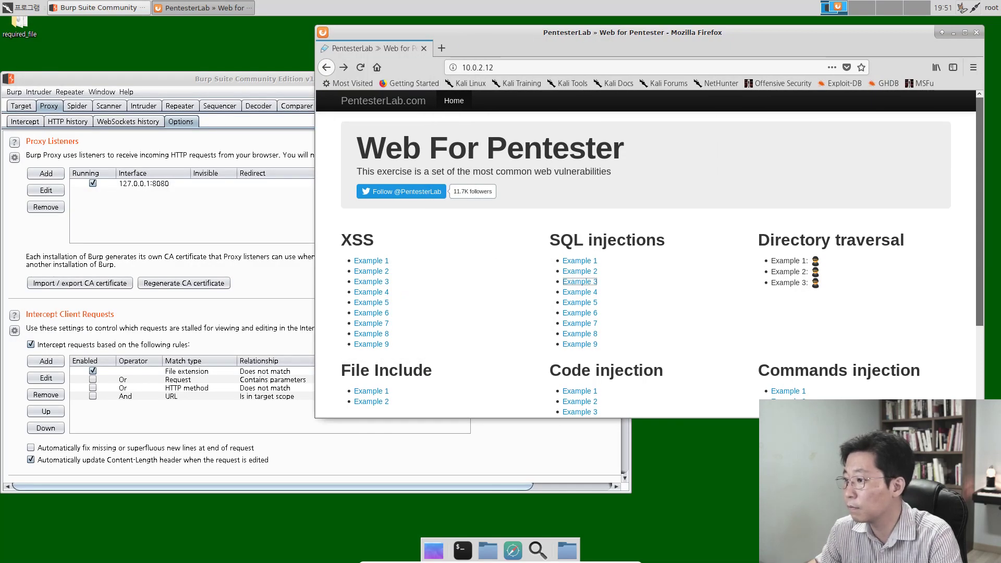
pyautogui.hotkey('alt', 'Tab')
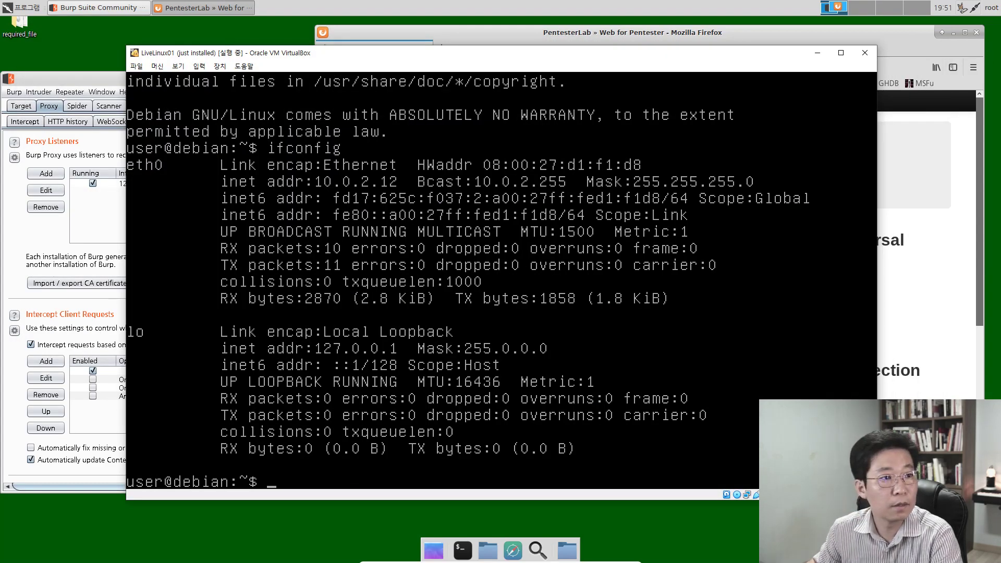
# Scale the LiveLinux01 virtual screen to 100% and move its console window clear of the Firefox page.
pyautogui.click(178, 66)
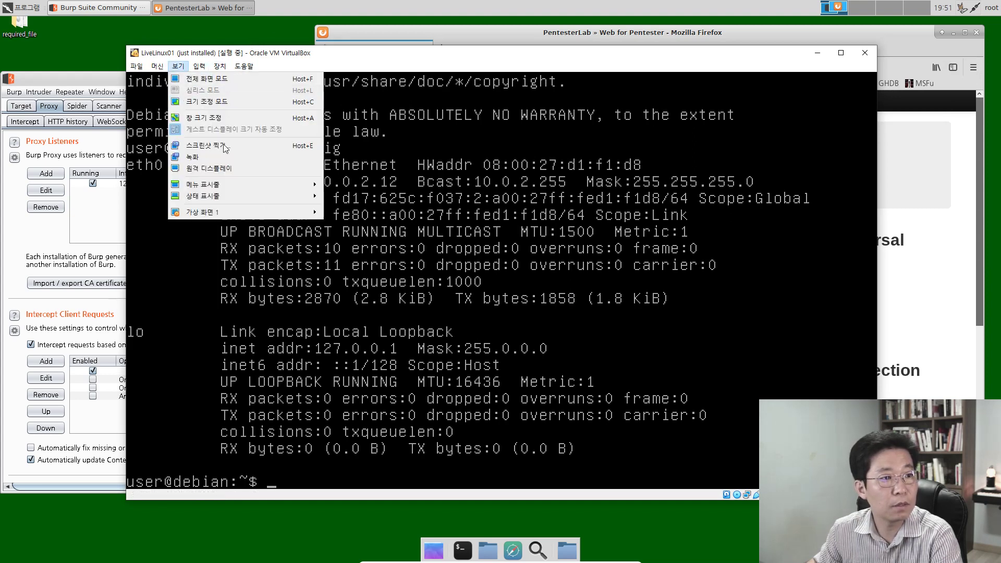
pyautogui.click(178, 66)
pyautogui.click(171, 64)
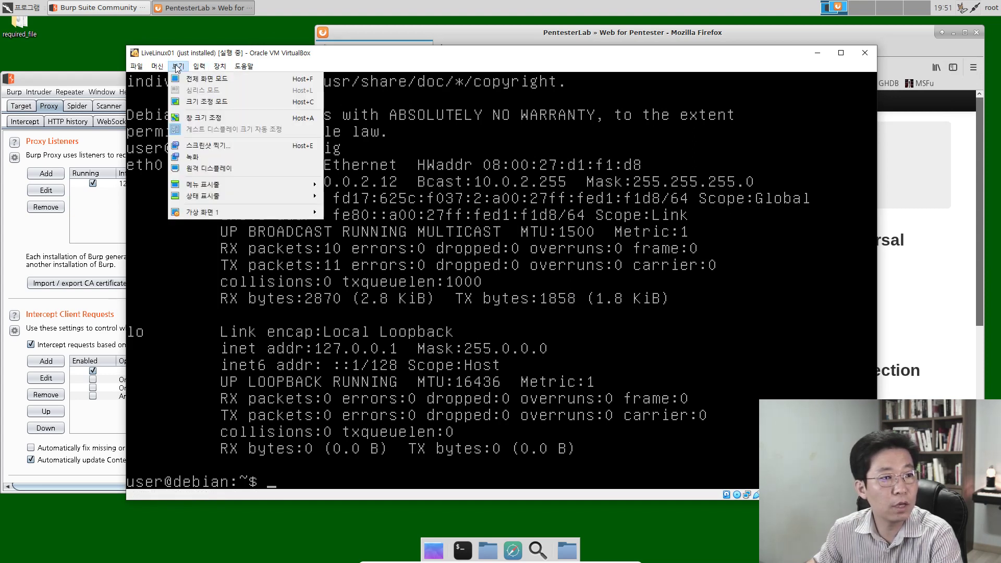
pyautogui.moveTo(242, 211)
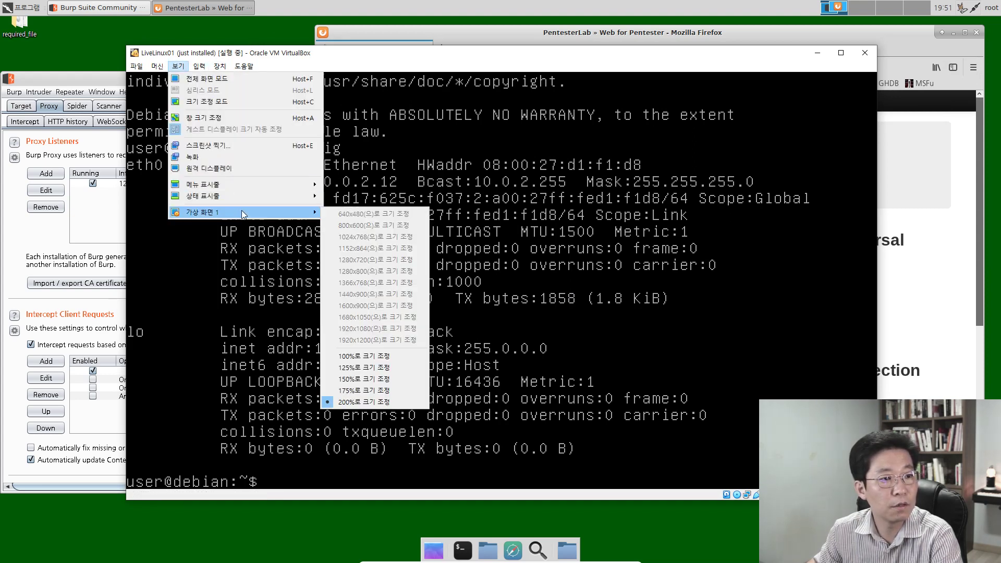
pyautogui.click(350, 356)
pyautogui.moveTo(574, 55); pyautogui.dragTo(267, 326)
# Minimize the Burp Suite window and reposition the LiveLinux01 console so it shows beside Firefox.
pyautogui.click(546, 66)
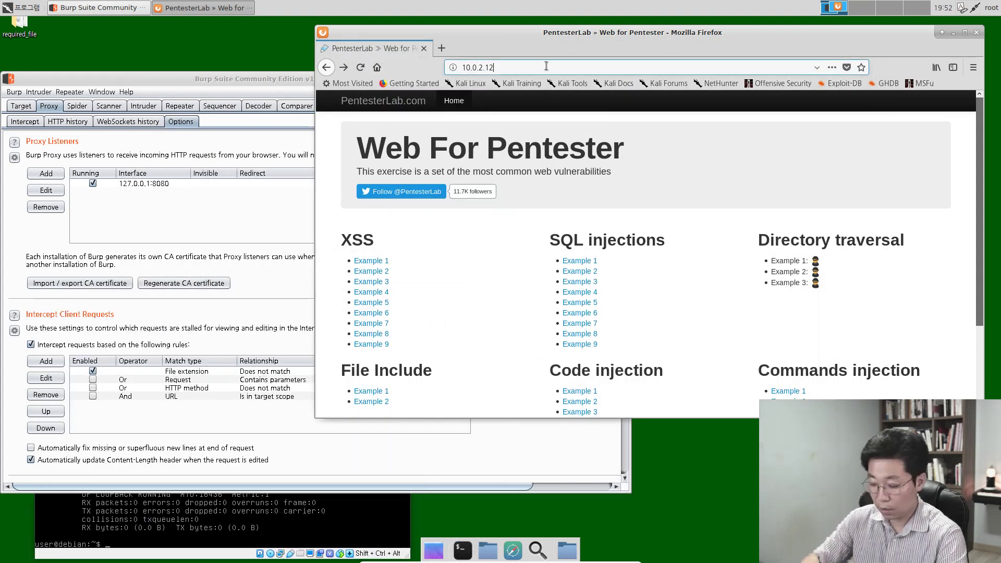
pyautogui.moveTo(286, 73); pyautogui.dragTo(286, 47)
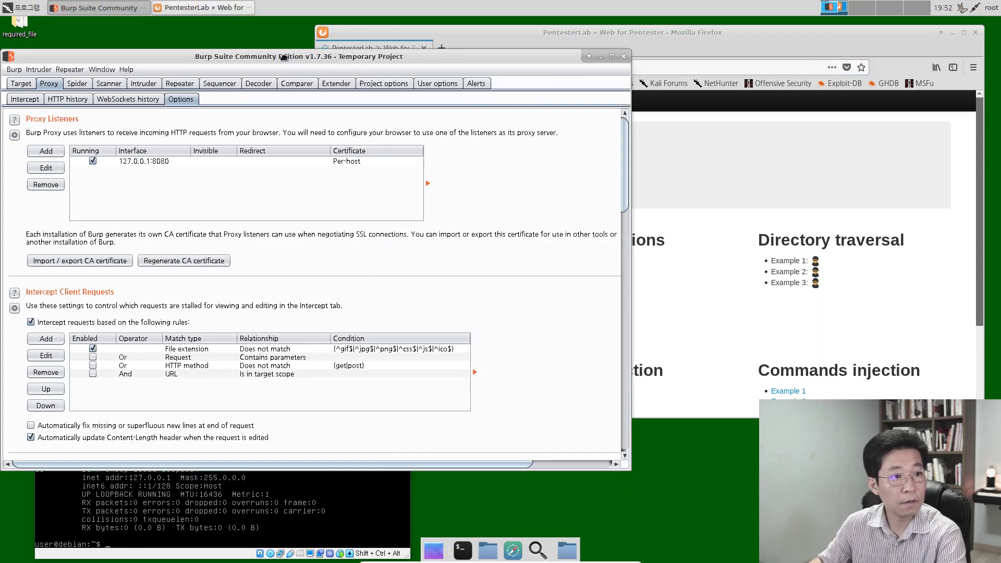
pyautogui.click(600, 52)
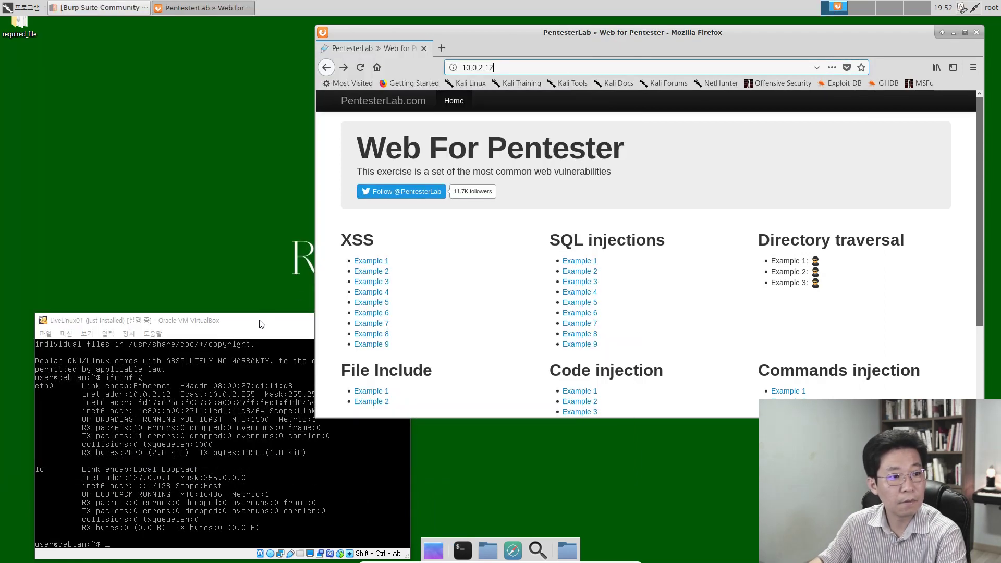
pyautogui.moveTo(259, 320); pyautogui.dragTo(250, 278)
# Reload 10.0.2.12 in Firefox and reposition the LiveLinux01 console so its ifconfig output shows next to the page.
pyautogui.click(529, 65)
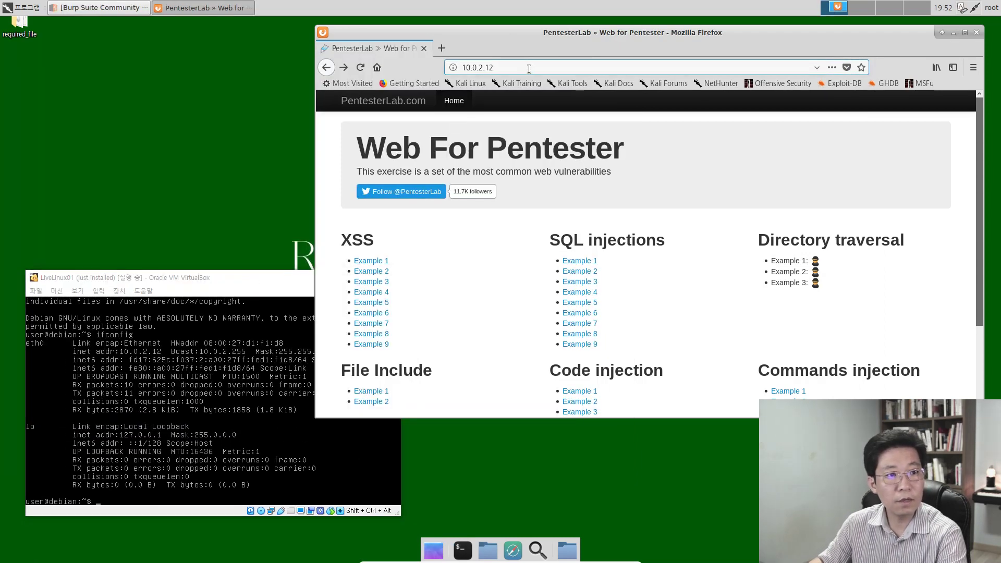
pyautogui.press('Return')
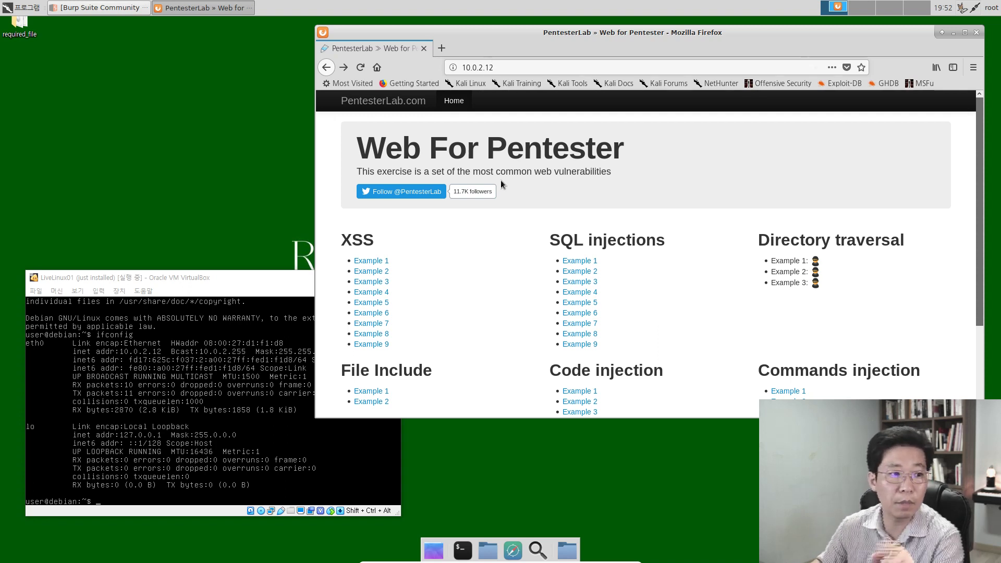
pyautogui.click(247, 284)
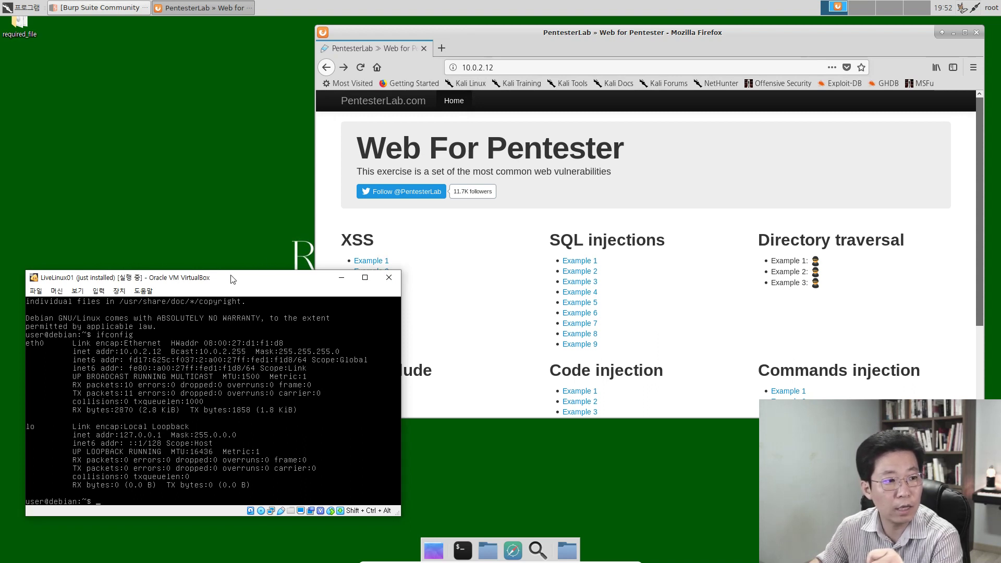
pyautogui.moveTo(230, 287)
pyautogui.mouseDown()
pyautogui.moveTo(253, 314)
pyautogui.moveTo(238, 304)
pyautogui.moveTo(249, 293)
pyautogui.moveTo(236, 299)
pyautogui.mouseUp()
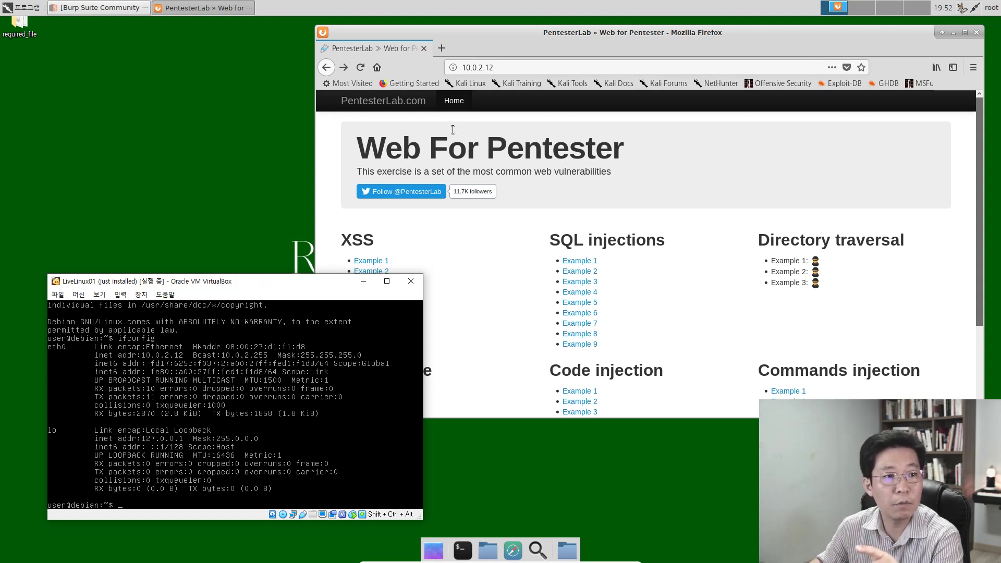
pyautogui.click(521, 40)
pyautogui.moveTo(258, 282); pyautogui.dragTo(232, 308)
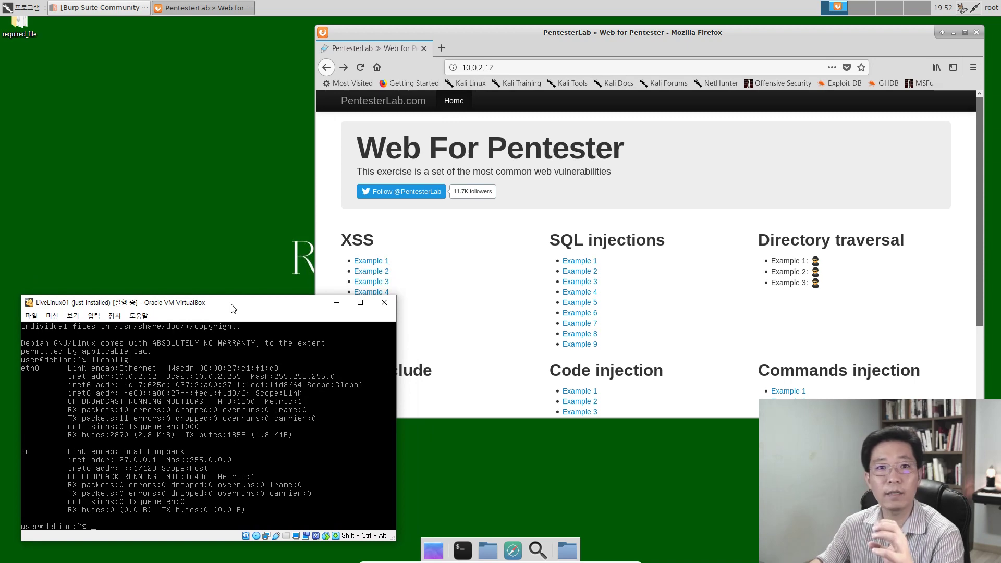
# Restore the Burp Suite window and place it between the Firefox and LiveLinux01 windows.
pyautogui.click(99, 8)
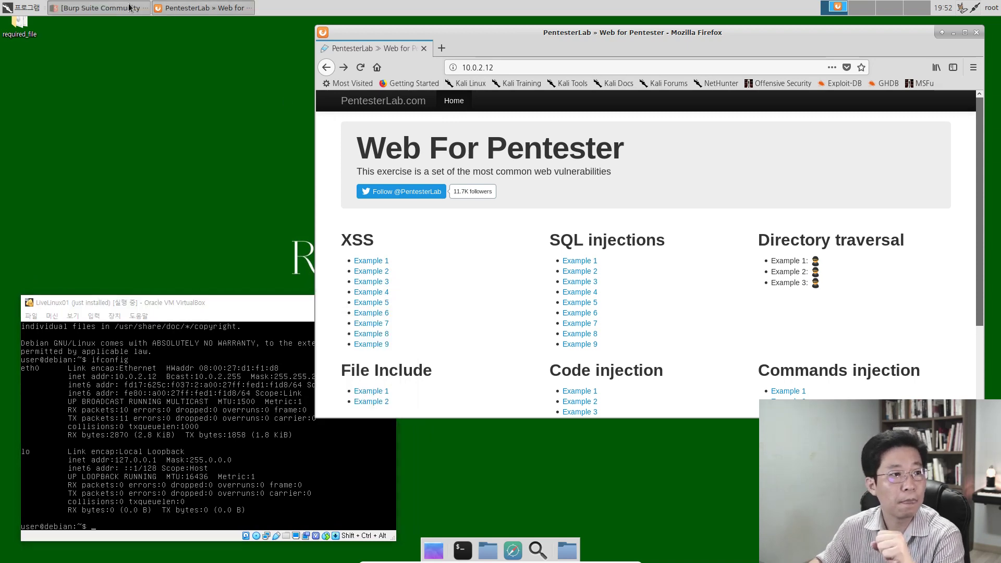
pyautogui.moveTo(195, 48); pyautogui.dragTo(227, 42)
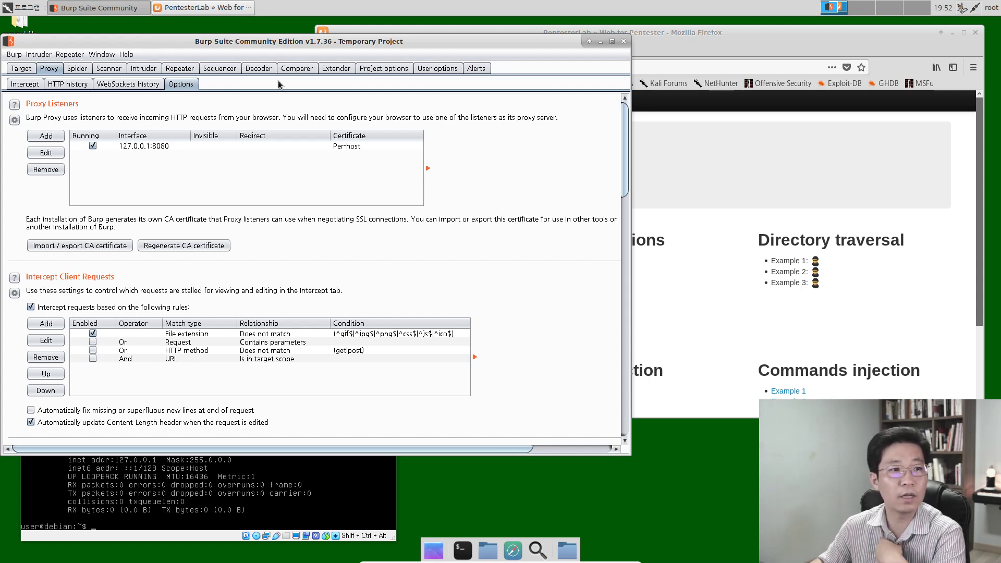
pyautogui.moveTo(280, 44); pyautogui.dragTo(339, 95)
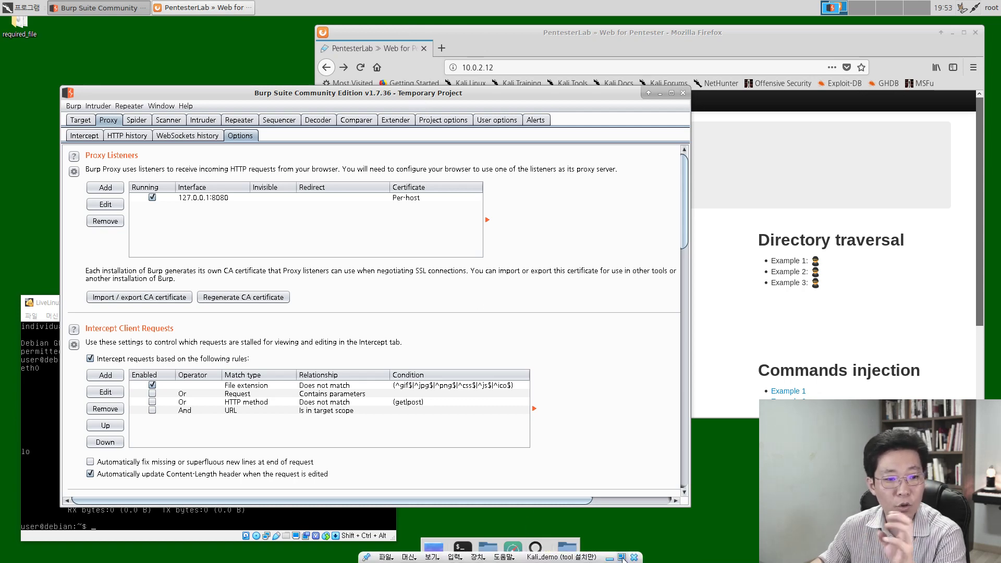
# Switch the Kali_demo virtual machine from full screen to windowed mode and enlarge its window.
pyautogui.hotkey('ctrl', 'l')
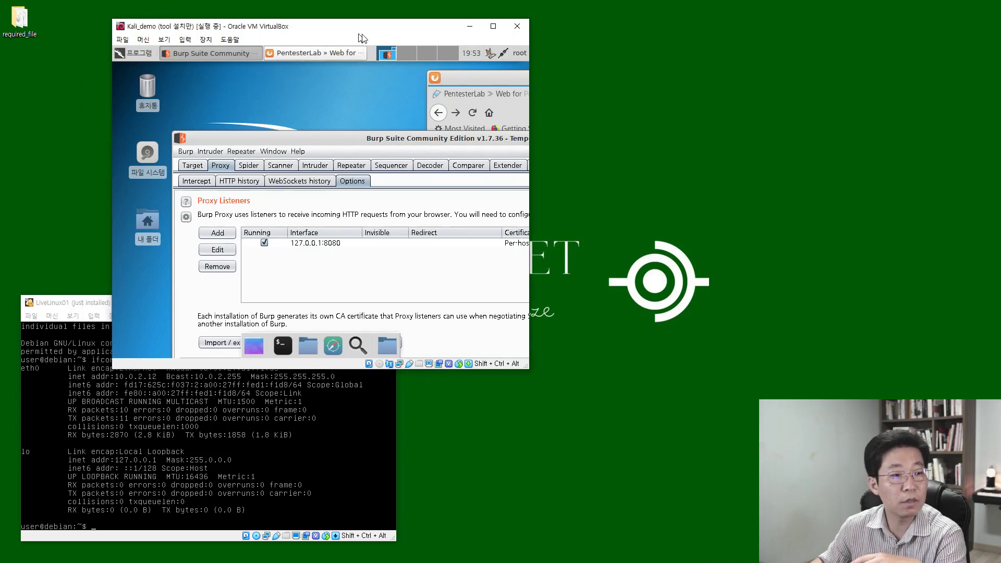
pyautogui.moveTo(543, 371); pyautogui.dragTo(725, 469)
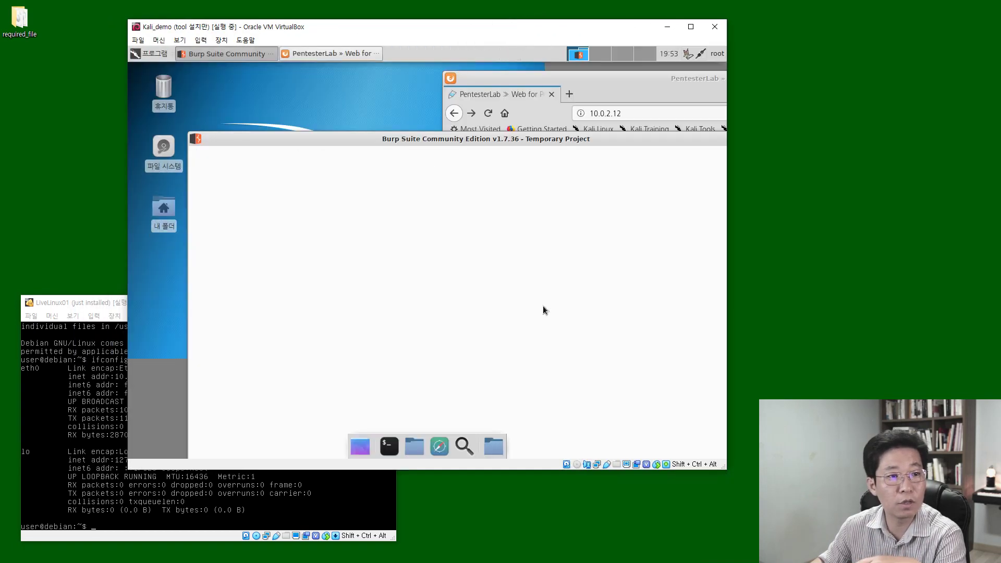
# Move the Burp Suite window within the Kali_demo desktop and switch the virtual machine to seamless mode.
pyautogui.moveTo(473, 147); pyautogui.dragTo(407, 100)
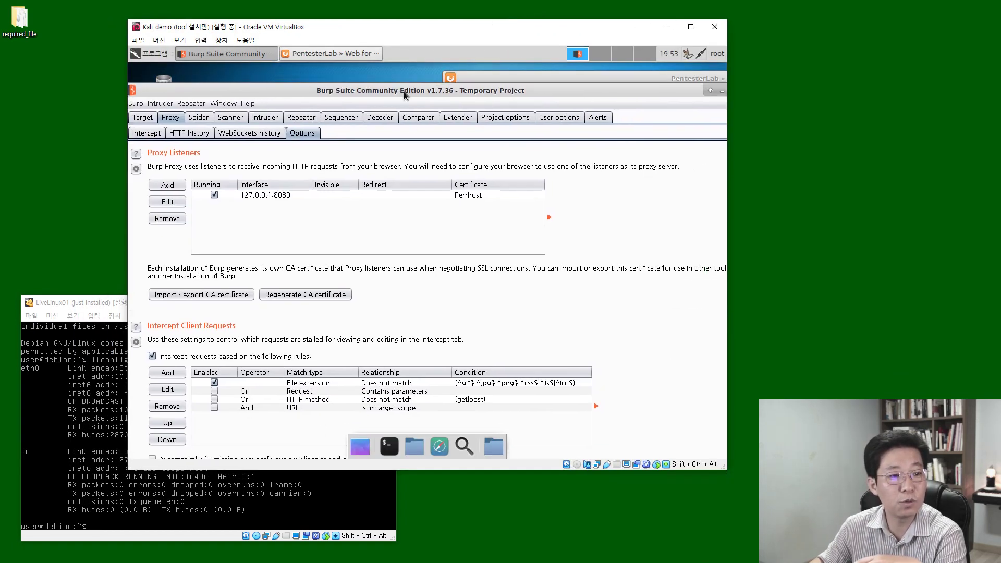
pyautogui.click(179, 40)
pyautogui.click(200, 65)
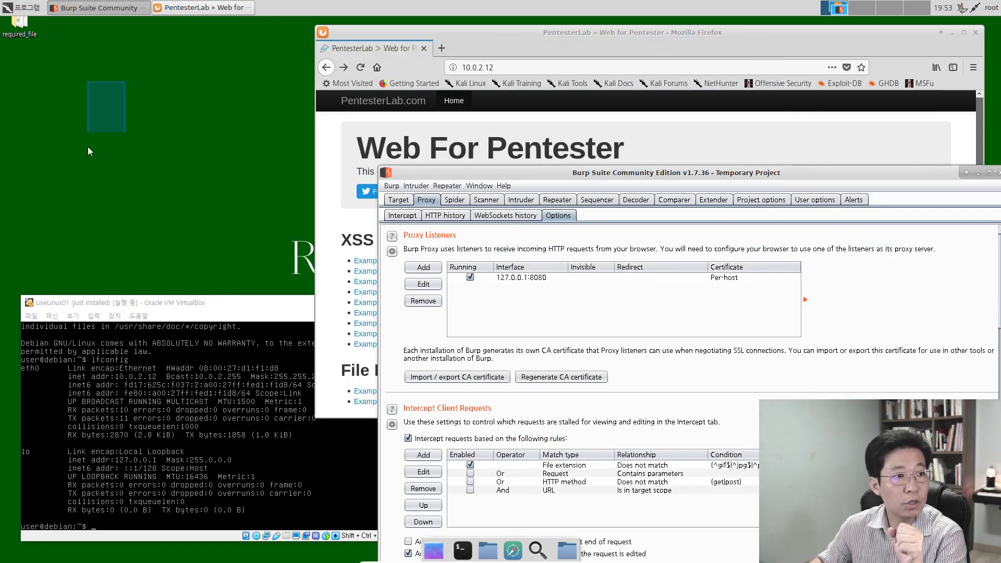
# Rearrange the LiveLinux01 console and the Burp Suite window so that Burp Suite sits between the console and Firefox.
pyautogui.moveTo(88, 151); pyautogui.dragTo(225, 233)
pyautogui.moveTo(75, 103); pyautogui.dragTo(240, 218)
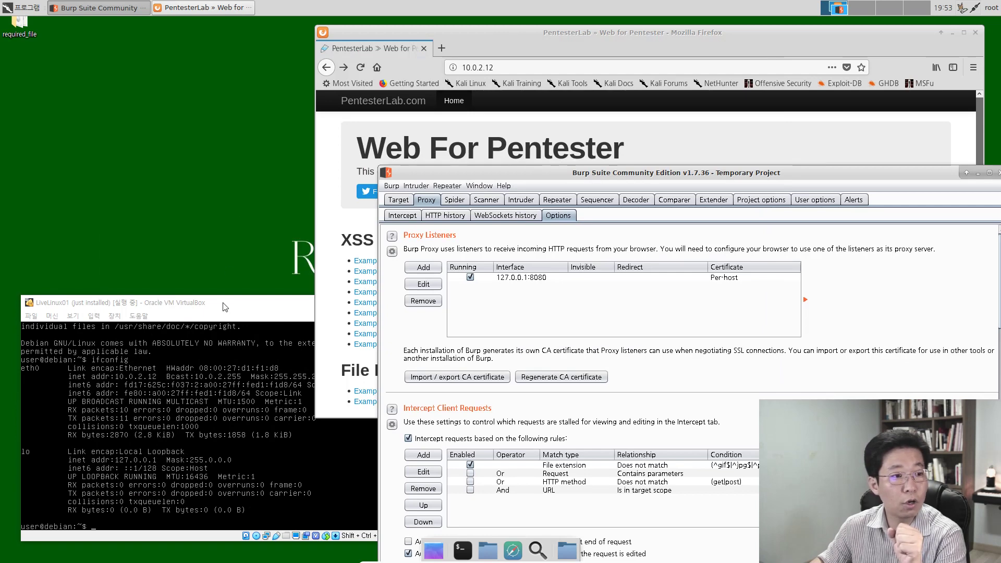
pyautogui.moveTo(248, 309); pyautogui.dragTo(238, 320)
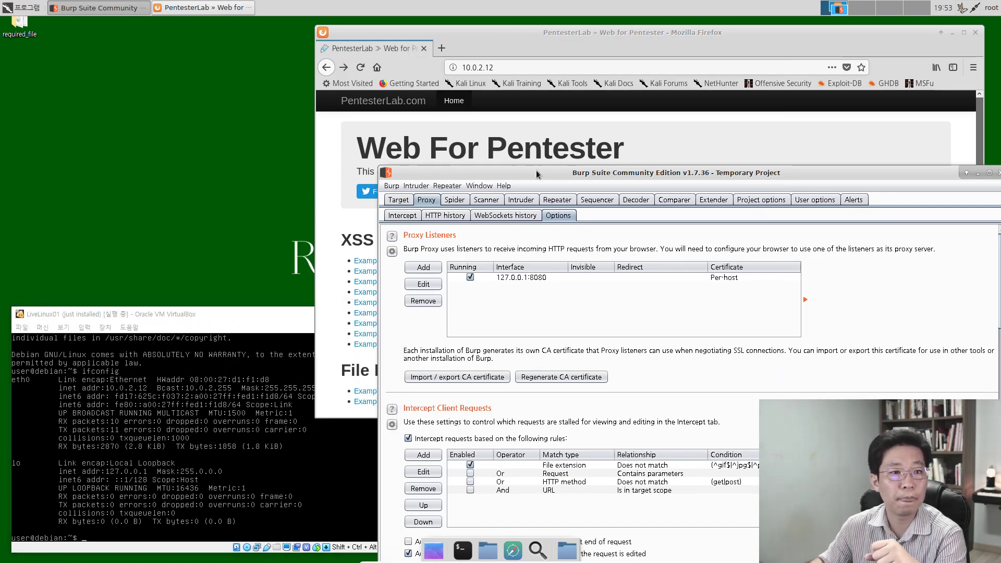
pyautogui.moveTo(536, 170); pyautogui.dragTo(215, 50)
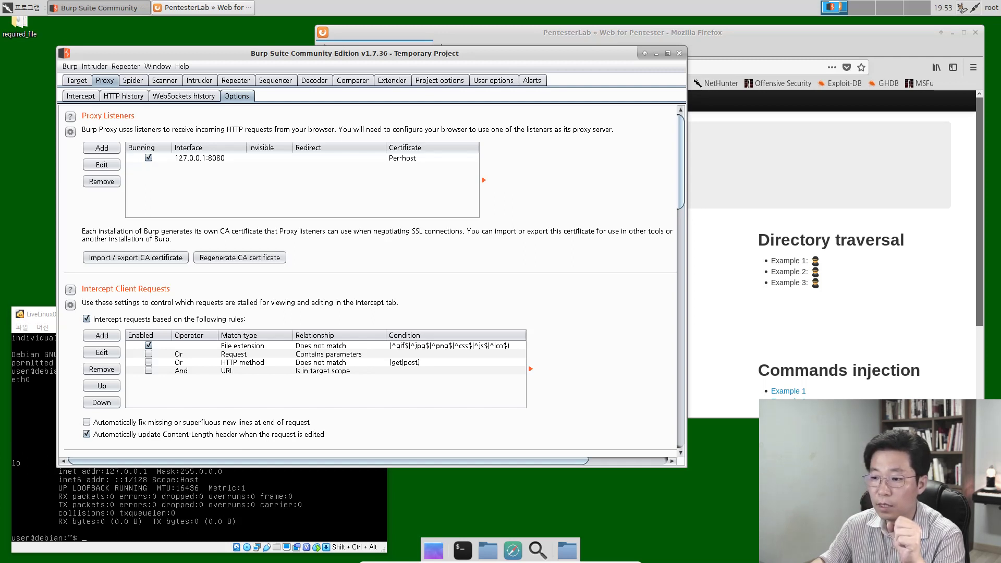
# Switch to PowerPoint to review the proxy tool diagram on the Web Service slide, and return to Firefox.
pyautogui.hotkey('alt', 'Tab')
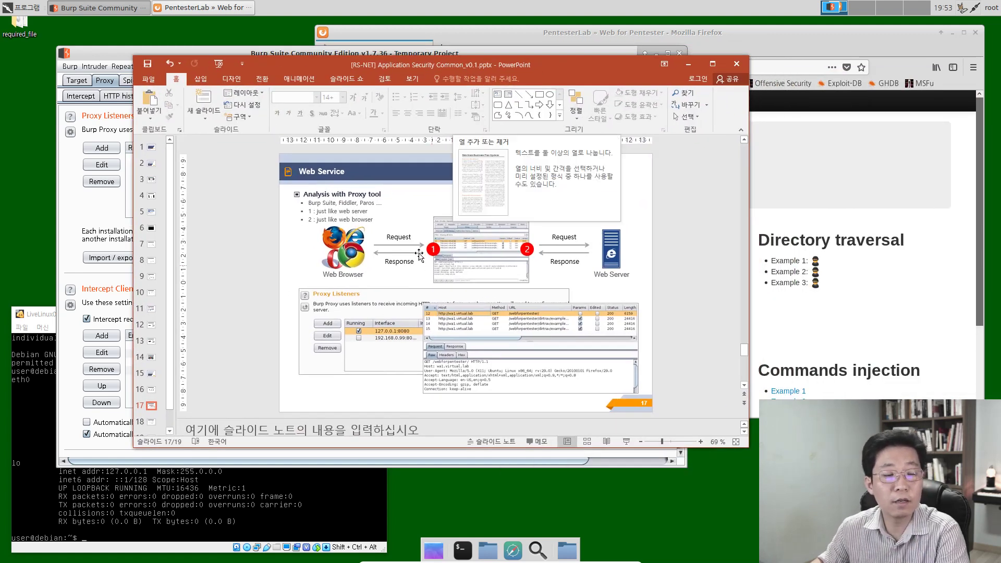
pyautogui.click(688, 64)
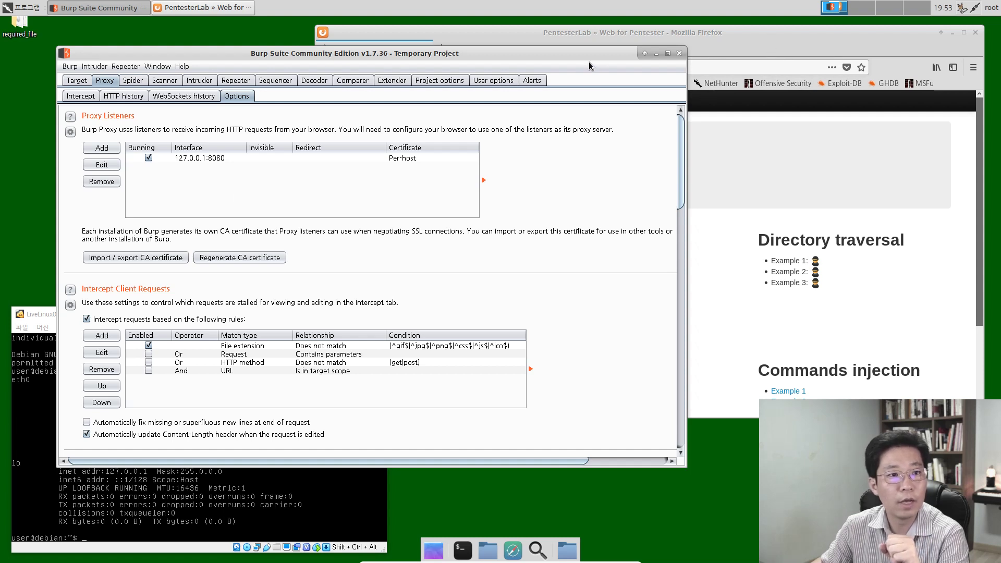
pyautogui.click(672, 37)
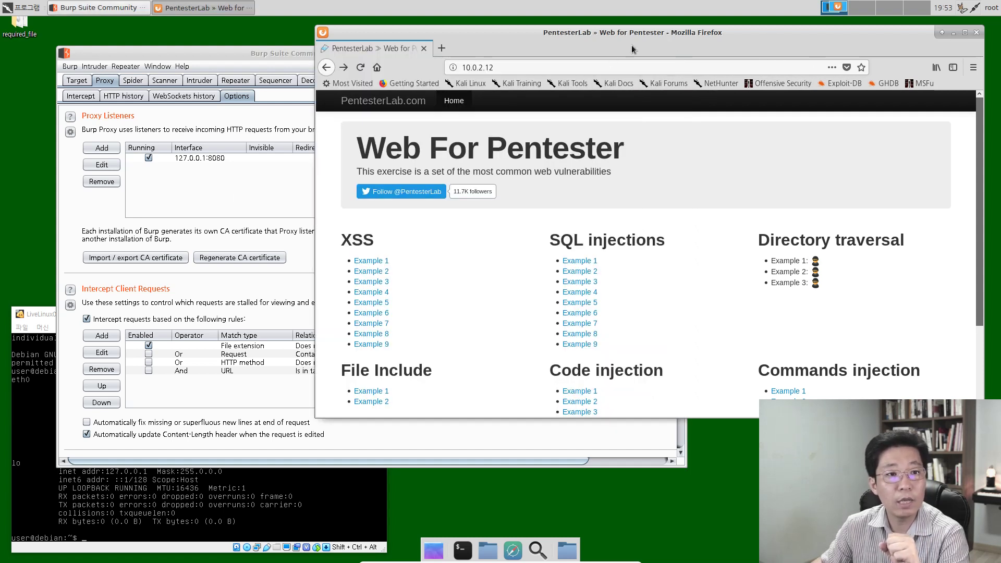
# Open Firefox's Add-ons Manager and display the Extensions list.
pyautogui.click(973, 68)
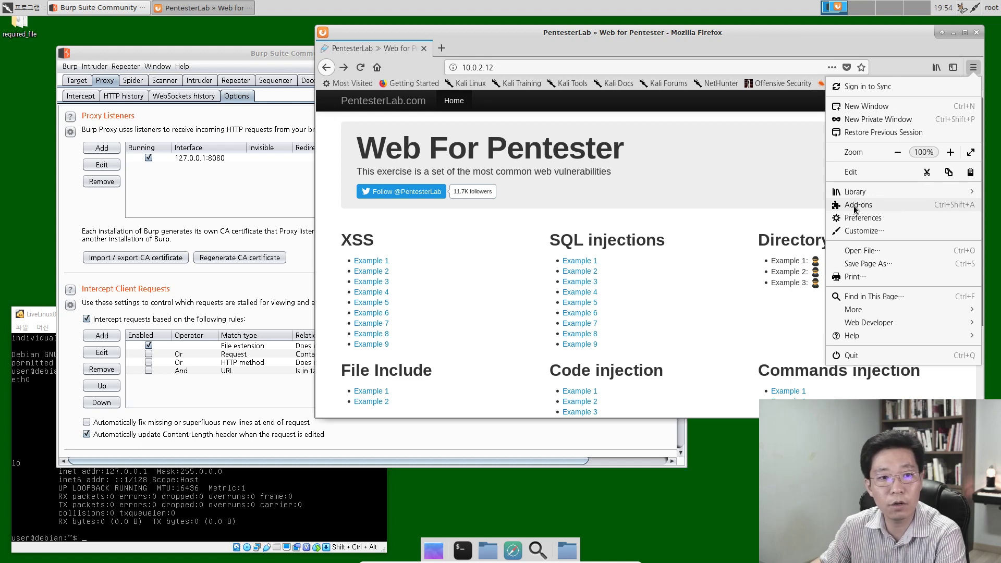
pyautogui.click(702, 56)
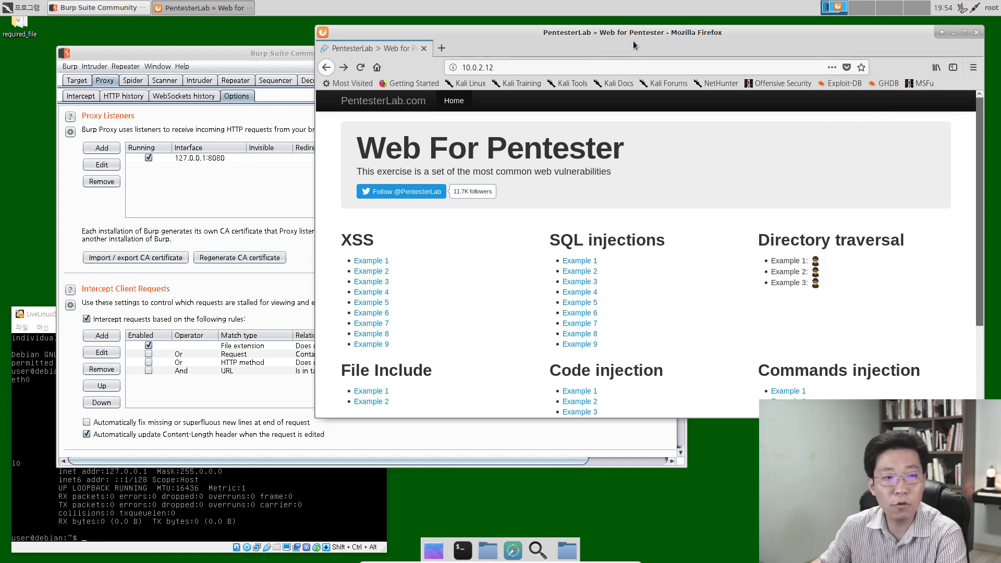
pyautogui.click(973, 68)
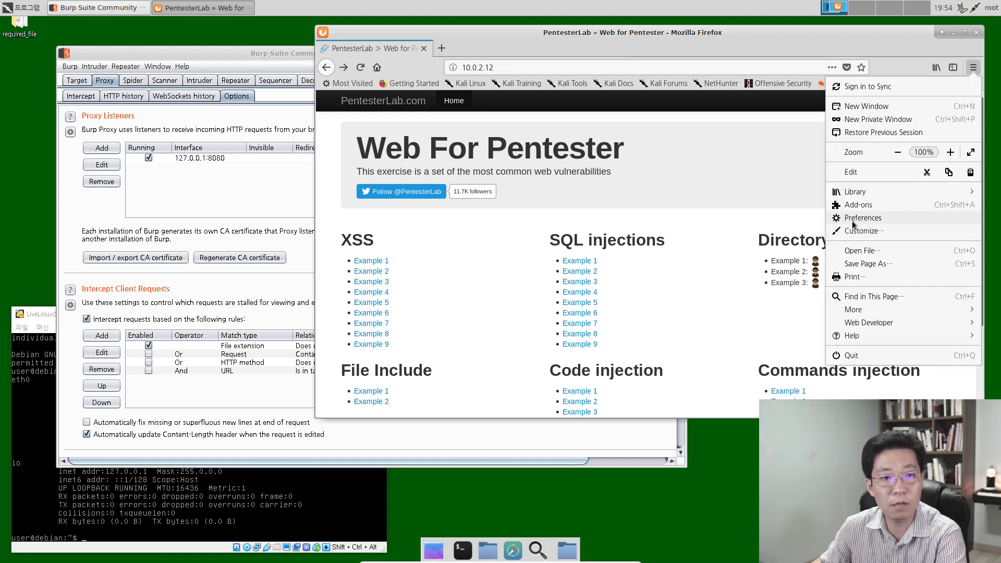
pyautogui.click(858, 205)
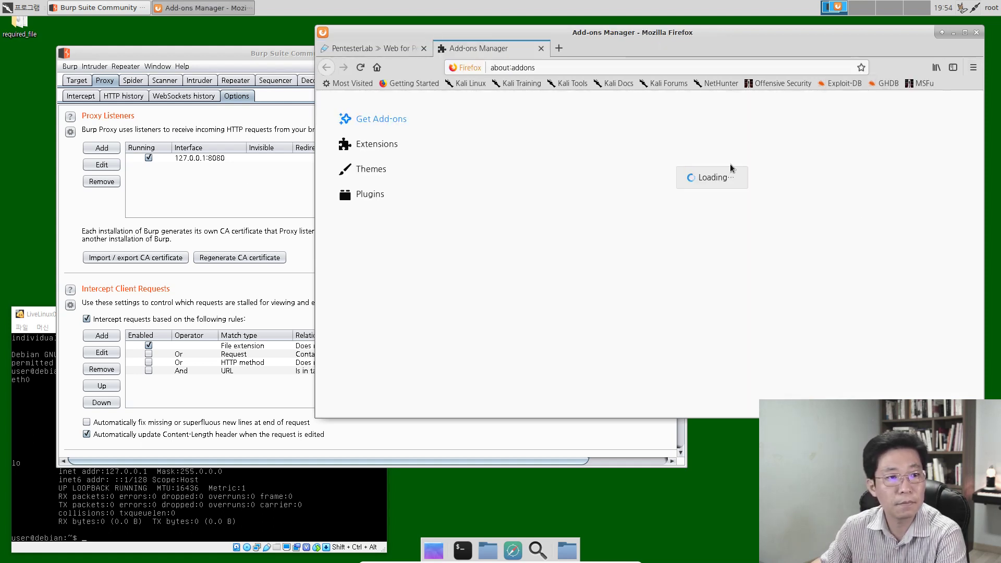
pyautogui.click(375, 149)
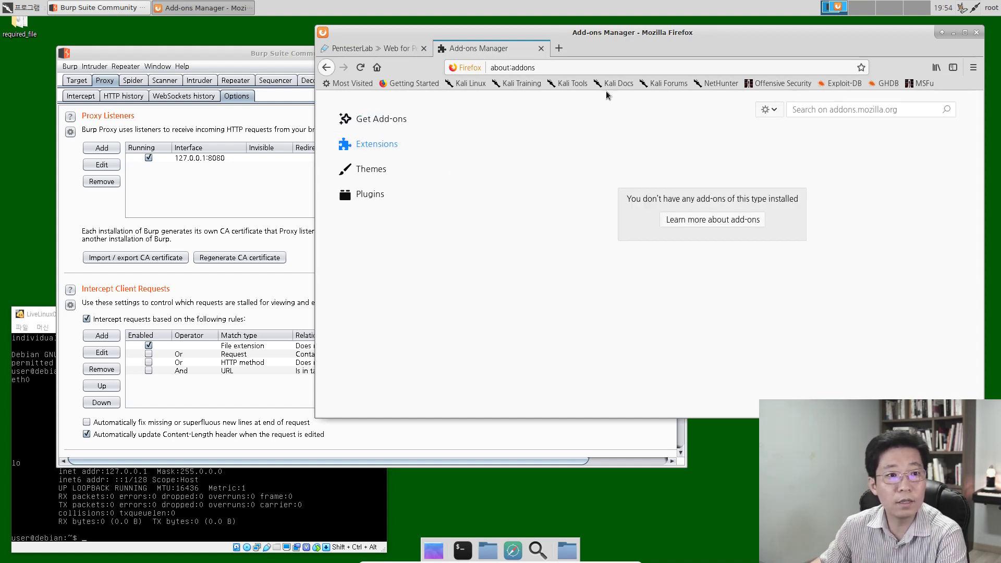
pyautogui.click(693, 227)
pyautogui.click(426, 150)
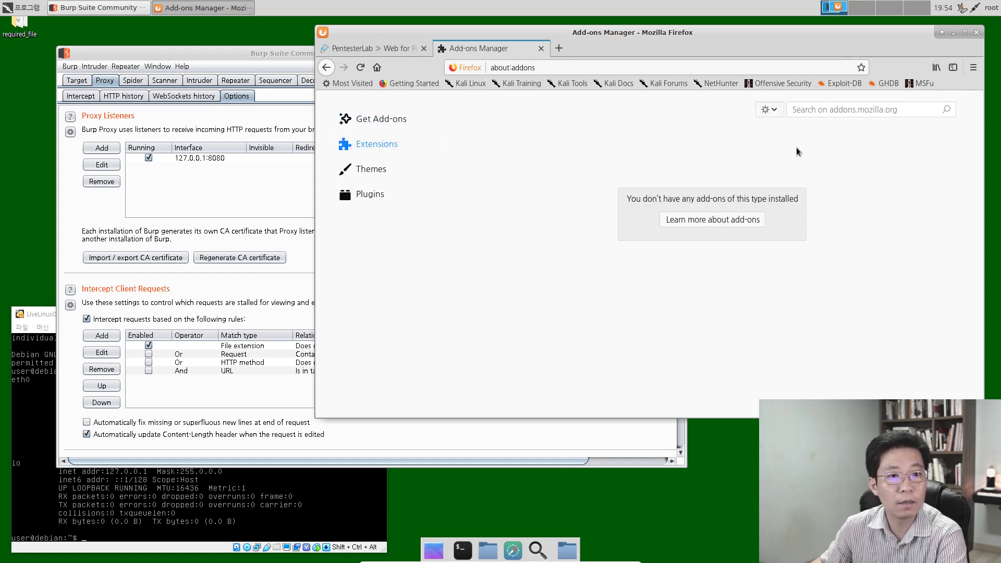
# Search addons.mozilla.org for "proxy" from the Add-ons Manager.
pyautogui.click(806, 110)
pyautogui.write('p')
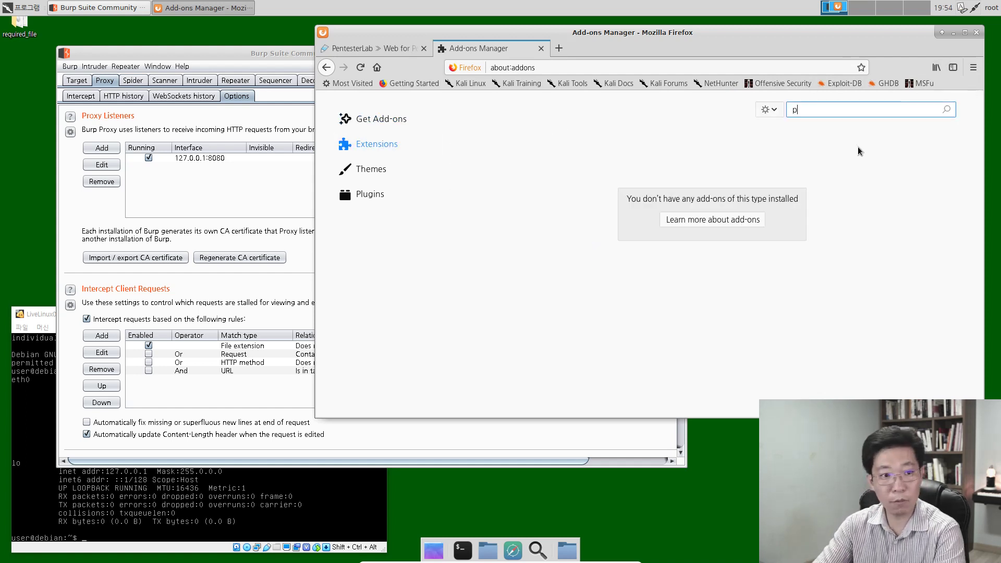
pyautogui.write('roxy')
pyautogui.press('Return')
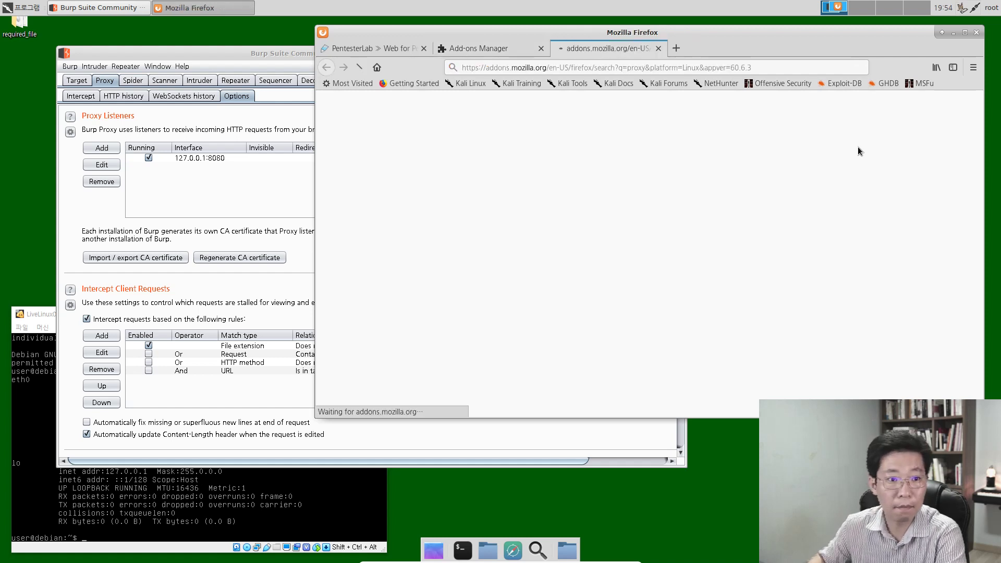
# Install the Proxy SwitchyOmega extension from the search results in a taller Firefox window, granting its requested permissions.
pyautogui.moveTo(727, 413); pyautogui.dragTo(729, 537)
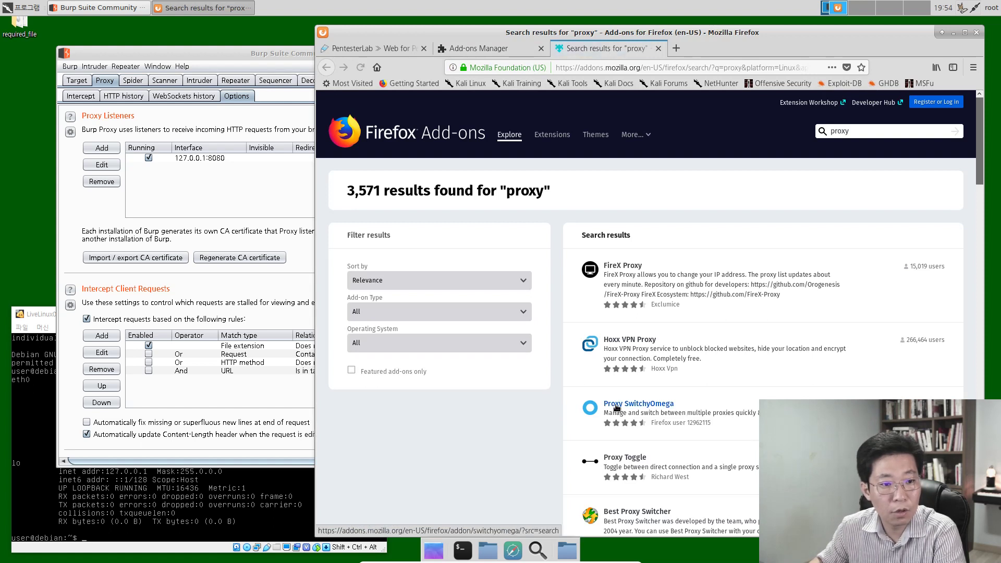
pyautogui.click(647, 410)
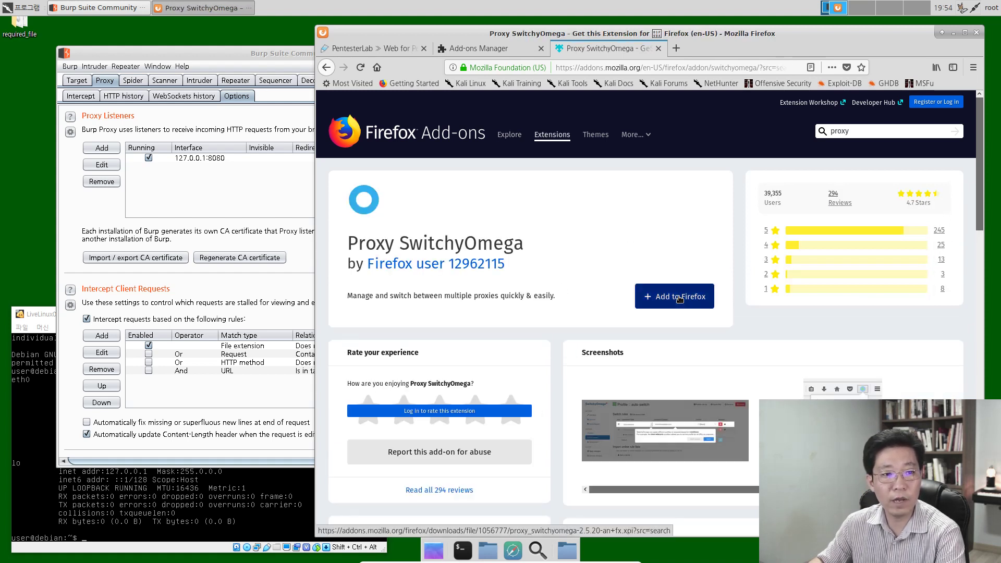
pyautogui.click(681, 299)
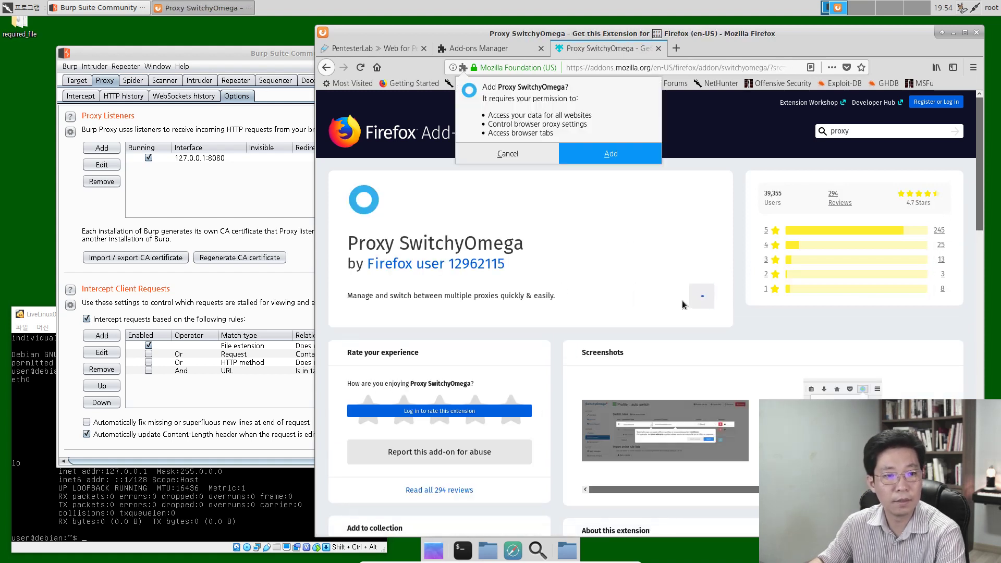
pyautogui.click(614, 160)
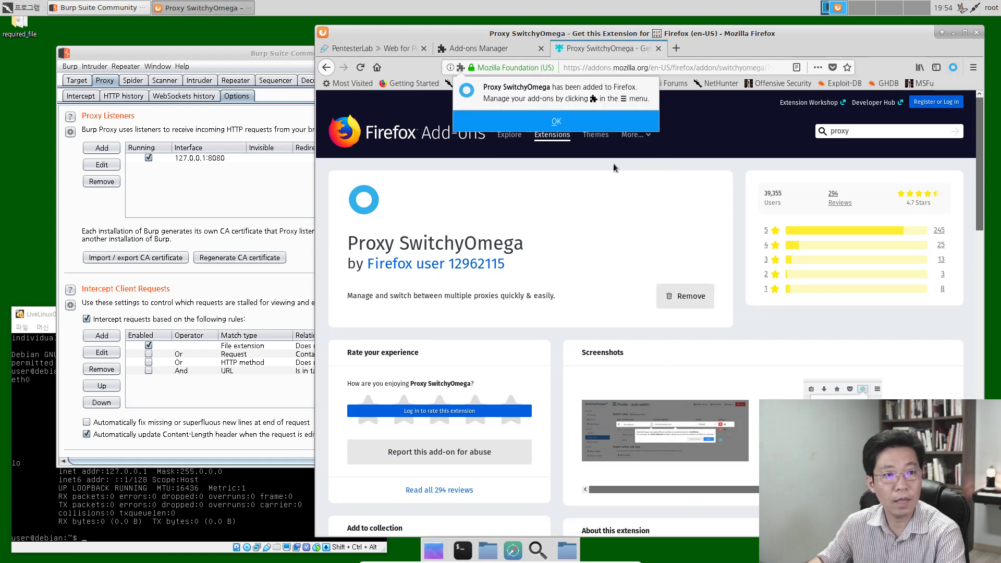
pyautogui.click(598, 128)
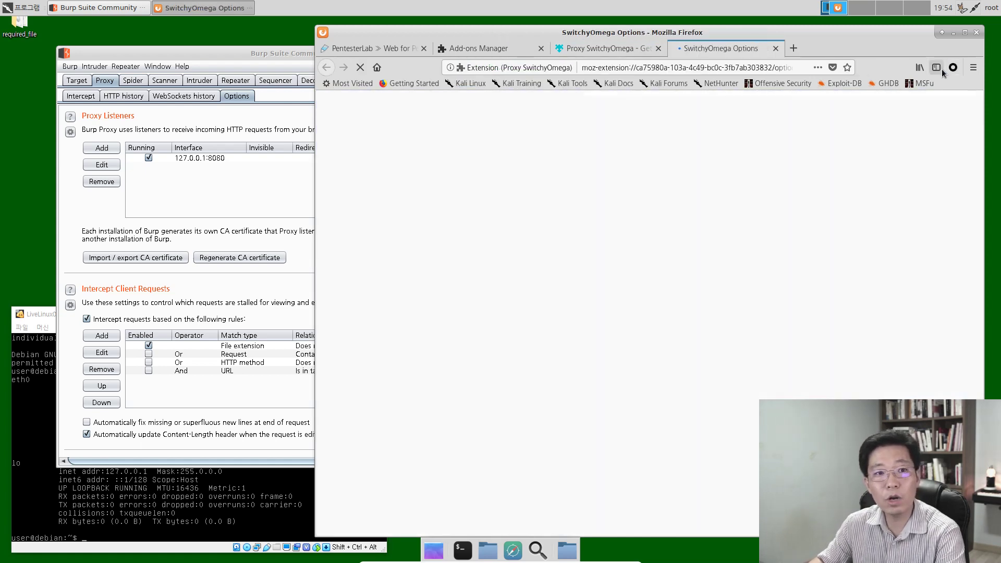
# Close the SwitchyOmega options, add-on page and Add-ons Manager to return to the Web For Pentester page.
pyautogui.click(775, 49)
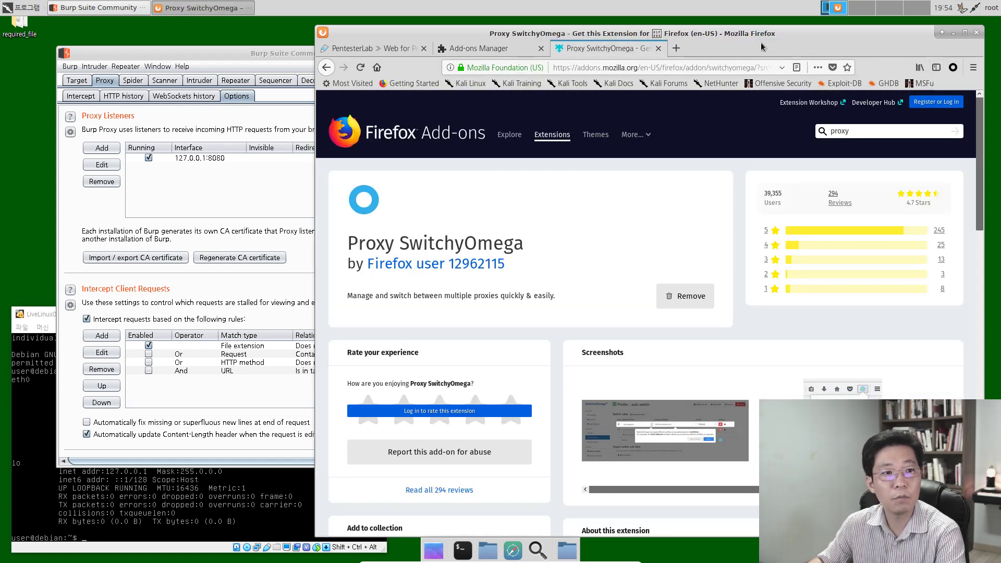
pyautogui.click(658, 48)
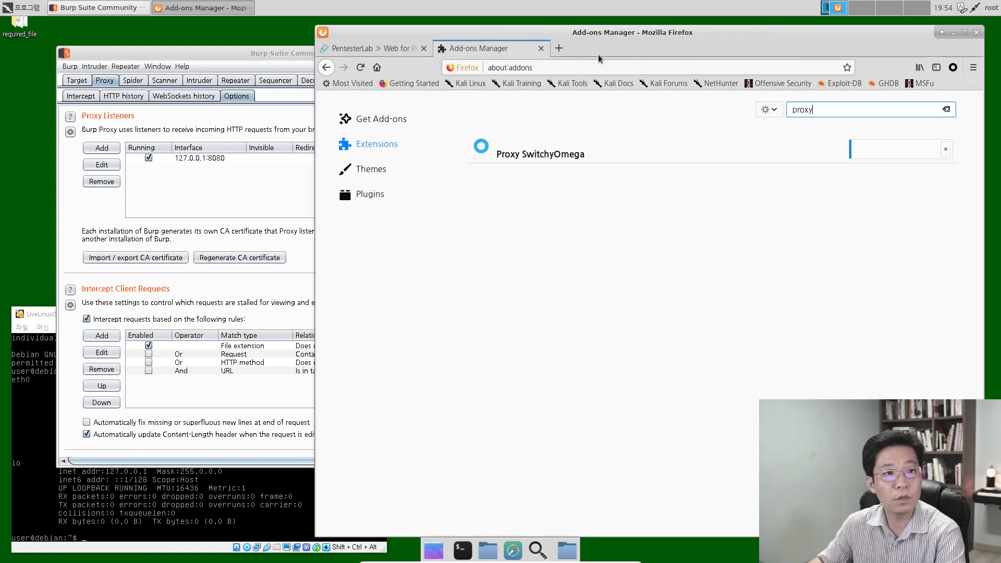
pyautogui.click(542, 48)
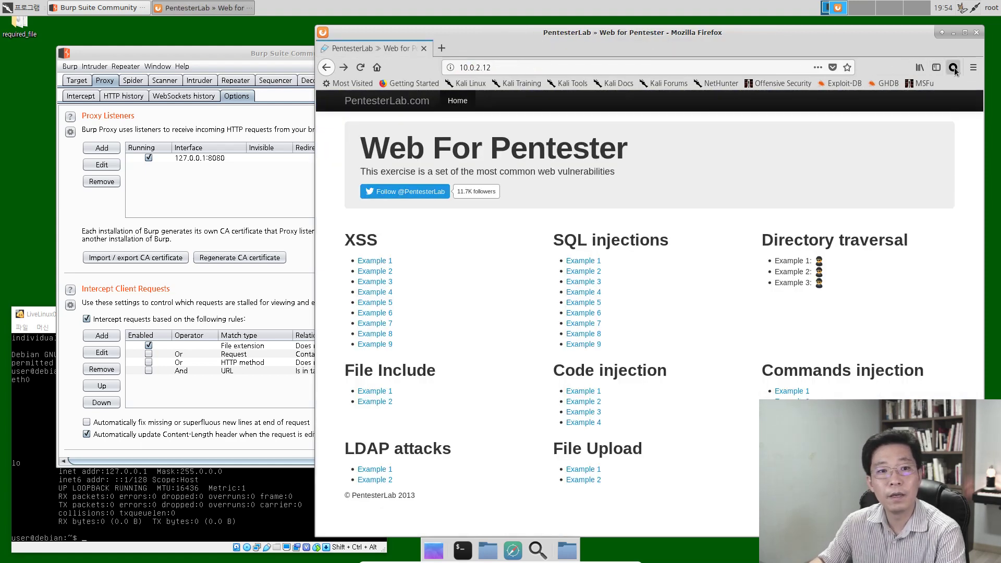
# Open the existing "proxy" profile in the SwitchyOmega options, skipping the welcome guide.
pyautogui.click(953, 67)
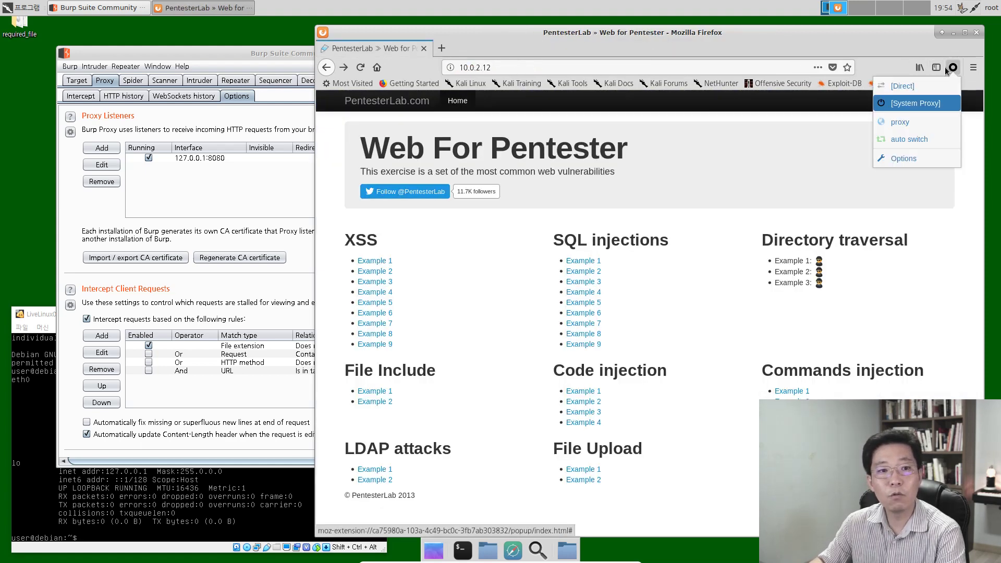
pyautogui.click(911, 162)
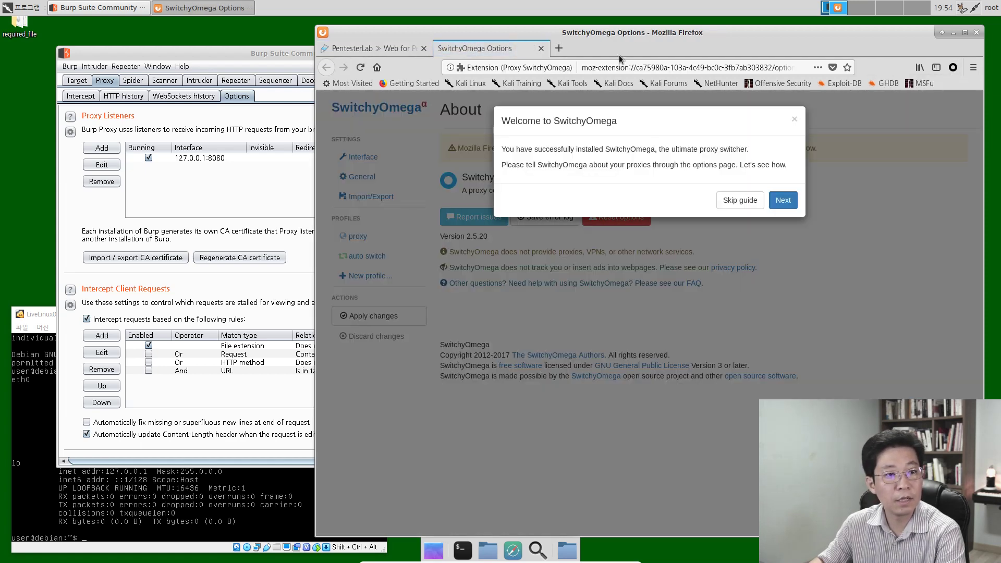
pyautogui.click(747, 203)
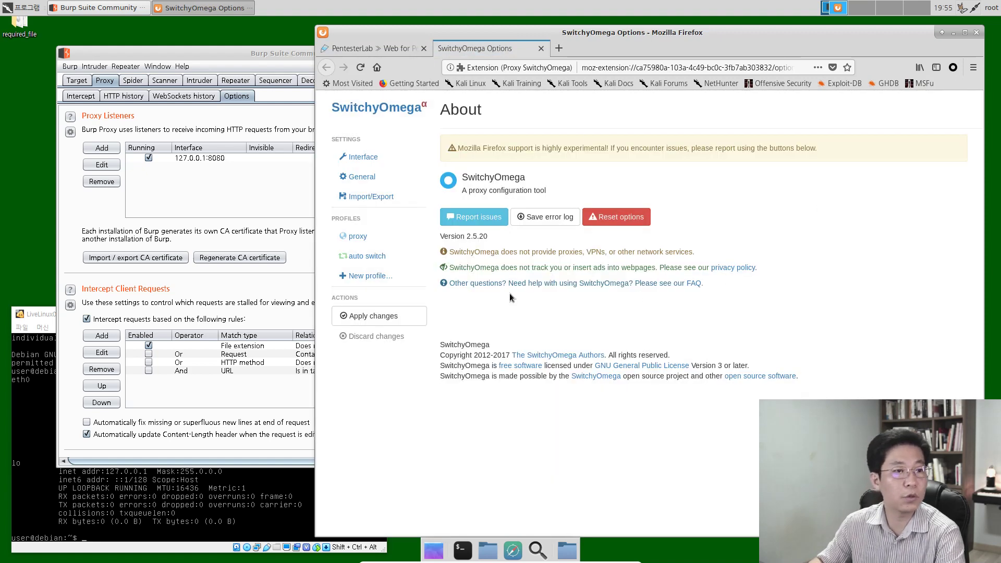
pyautogui.click(379, 243)
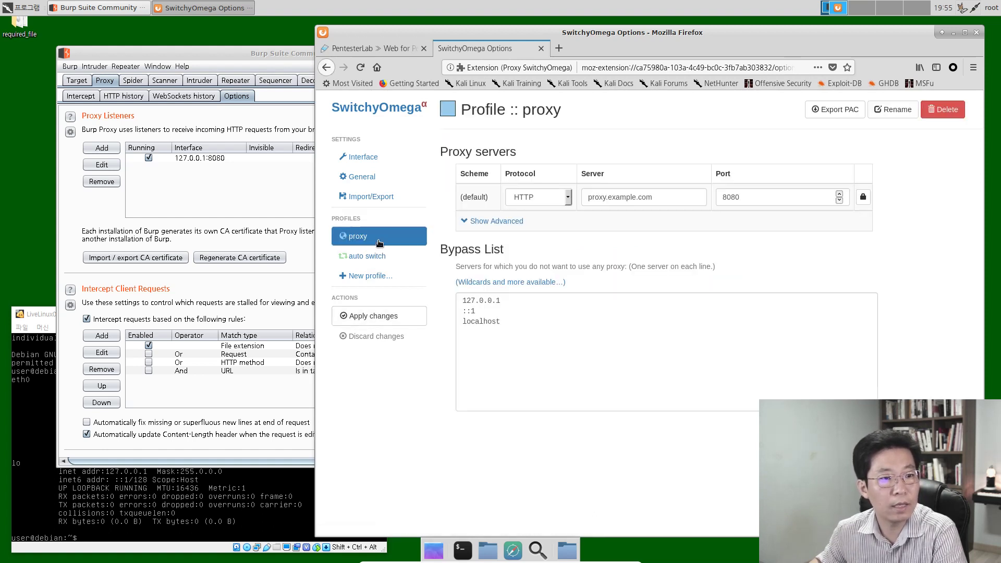
# Set the proxy profile's server to 127.0.0.1 and apply the changes.
pyautogui.click(636, 199)
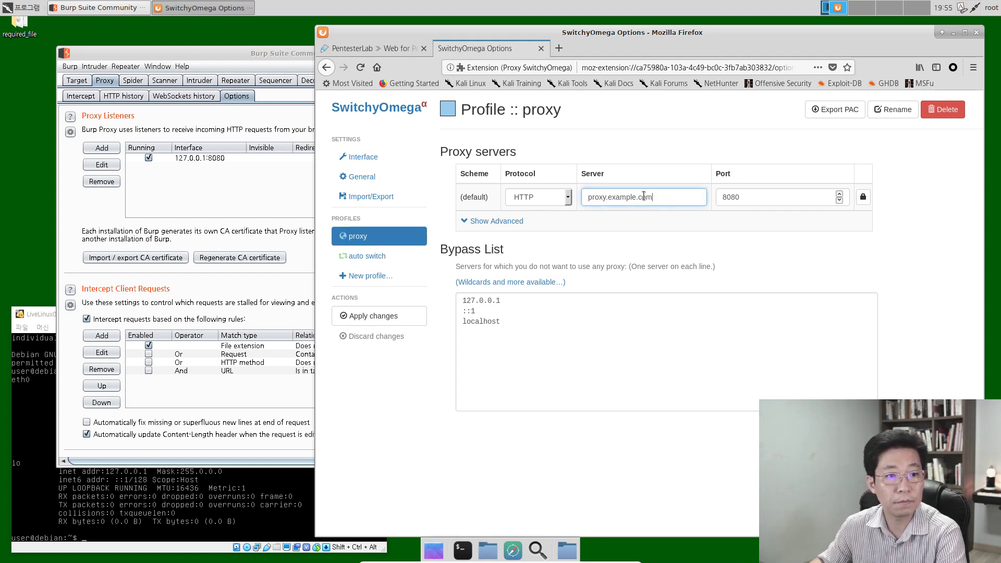
pyautogui.moveTo(680, 198); pyautogui.dragTo(585, 199)
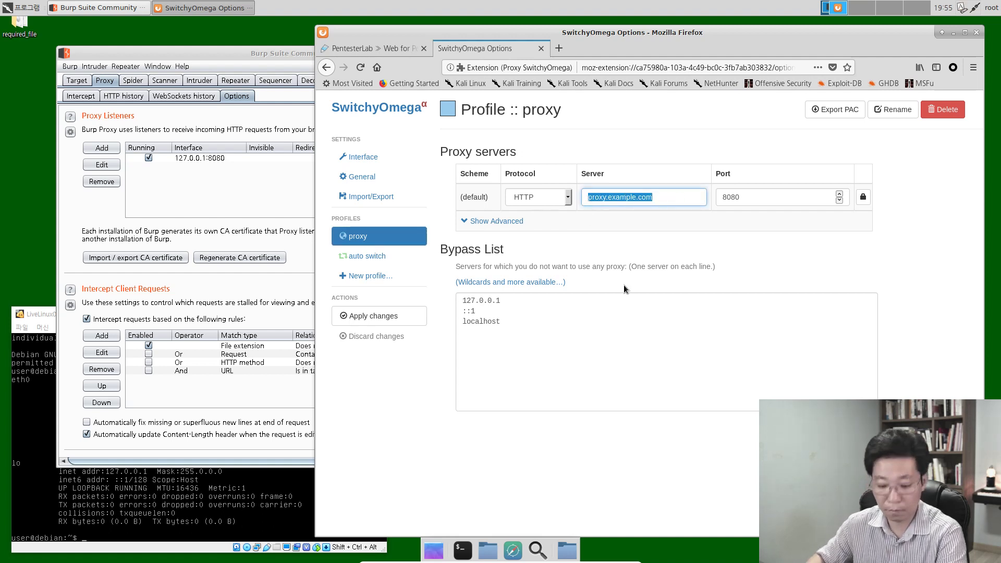
pyautogui.write('127.')
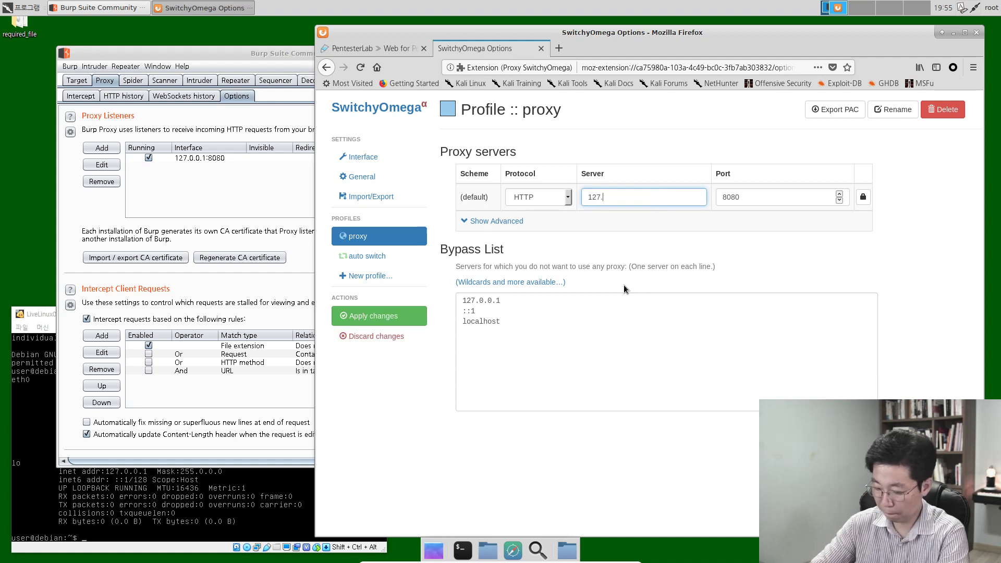
pyautogui.write('0.0.1')
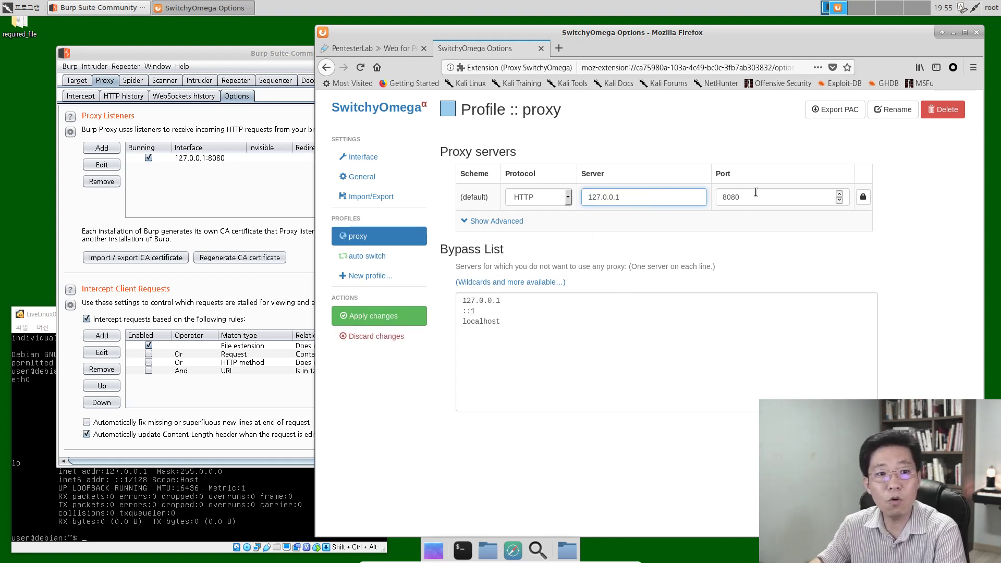
pyautogui.click(774, 193)
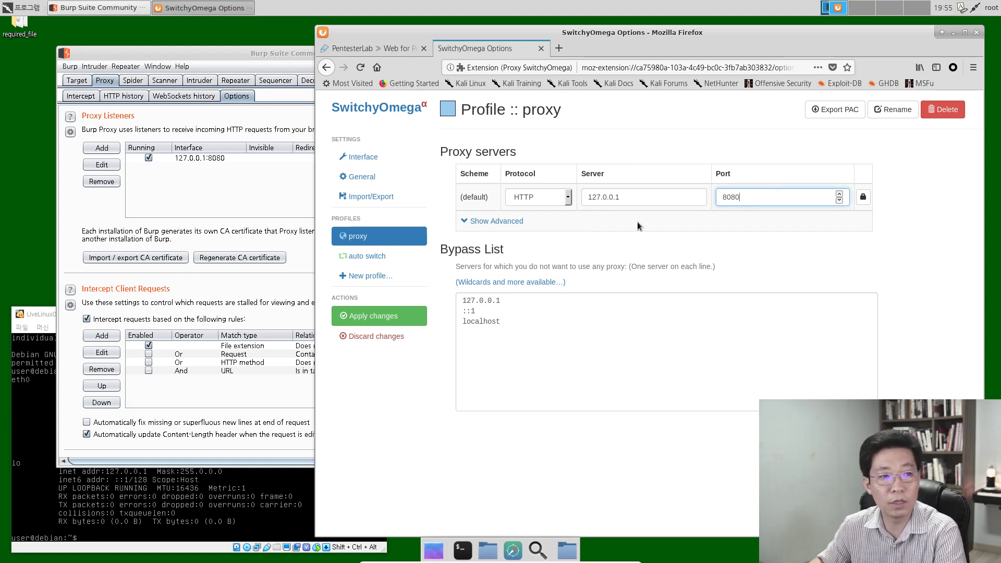
pyautogui.click(395, 324)
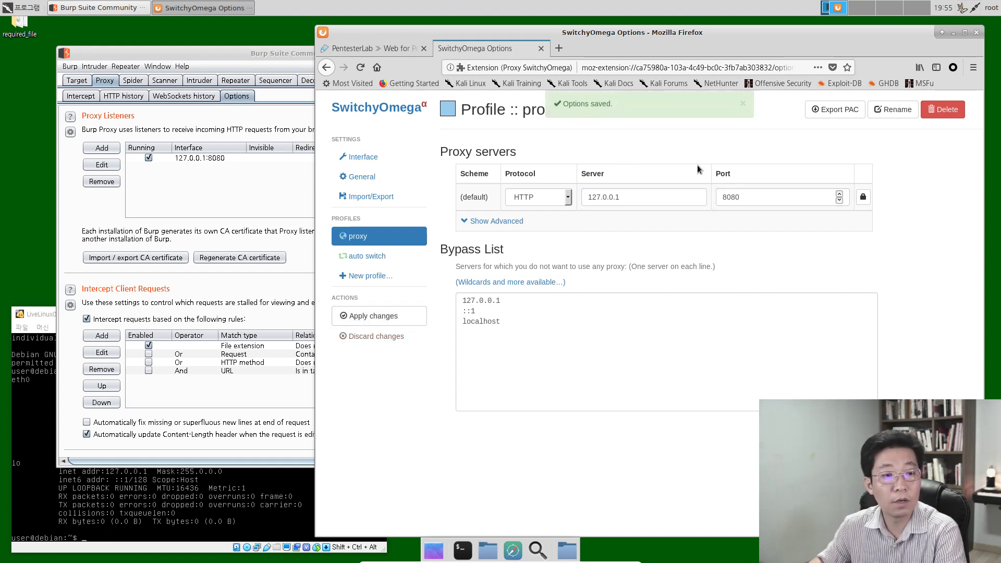
pyautogui.click(743, 104)
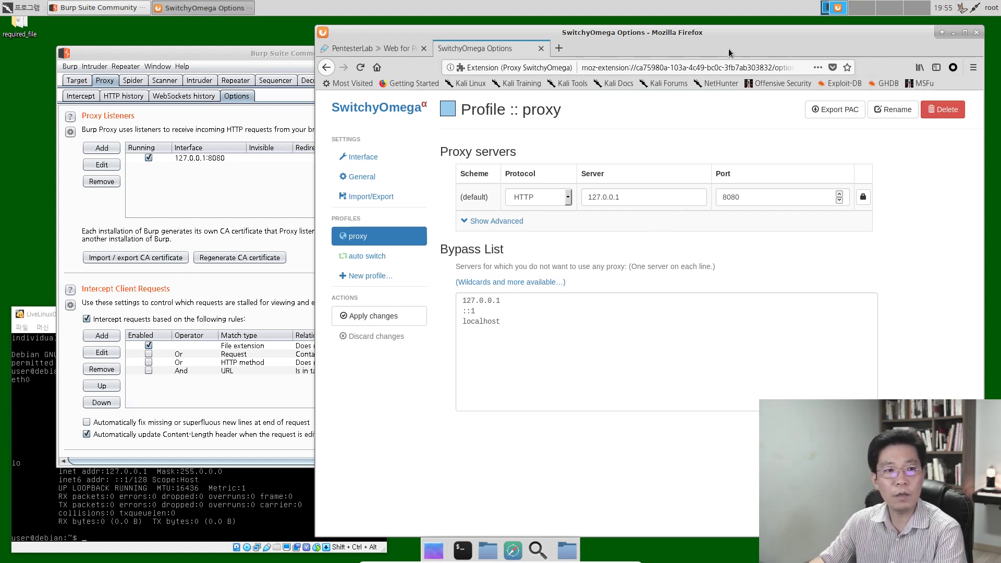
# Check the Web For Pentester page's address in its Firefox tab.
pyautogui.moveTo(741, 39); pyautogui.dragTo(585, 73)
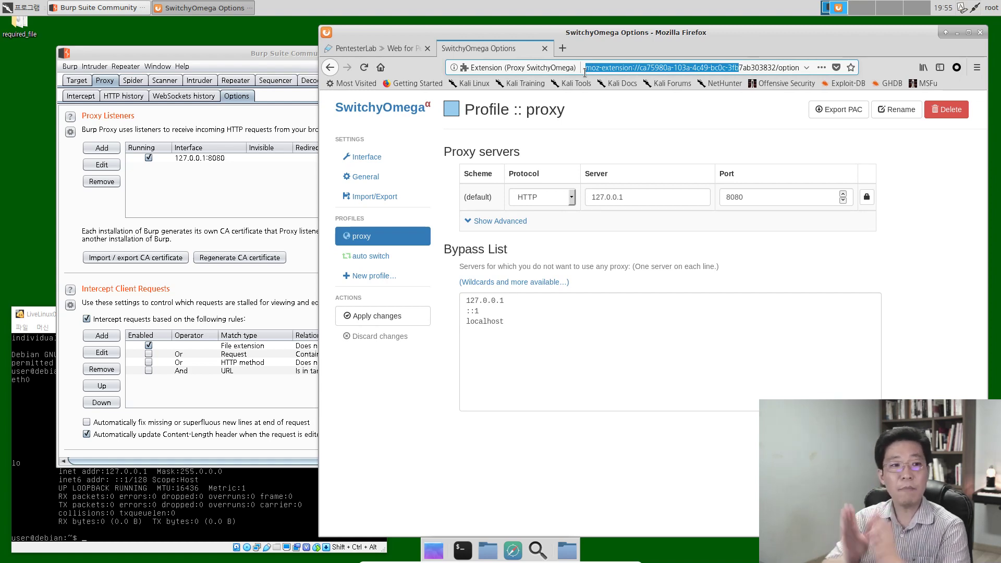
pyautogui.click(397, 46)
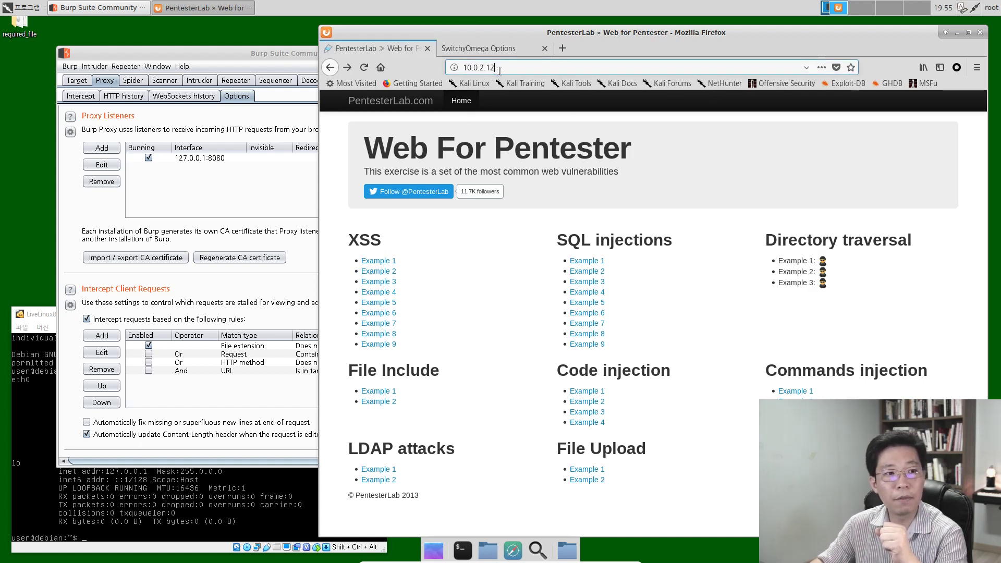
pyautogui.moveTo(500, 70); pyautogui.dragTo(459, 71)
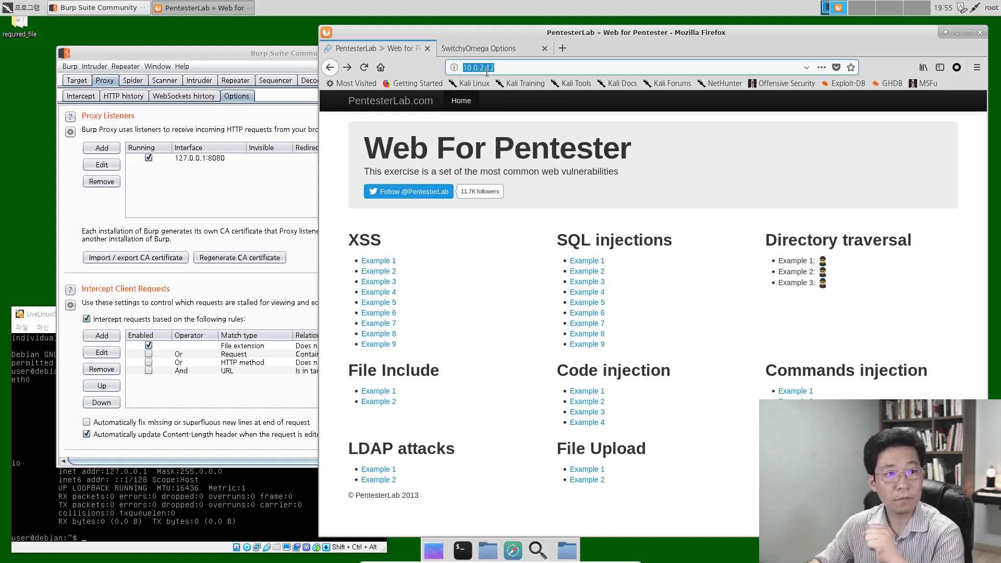
pyautogui.click(508, 67)
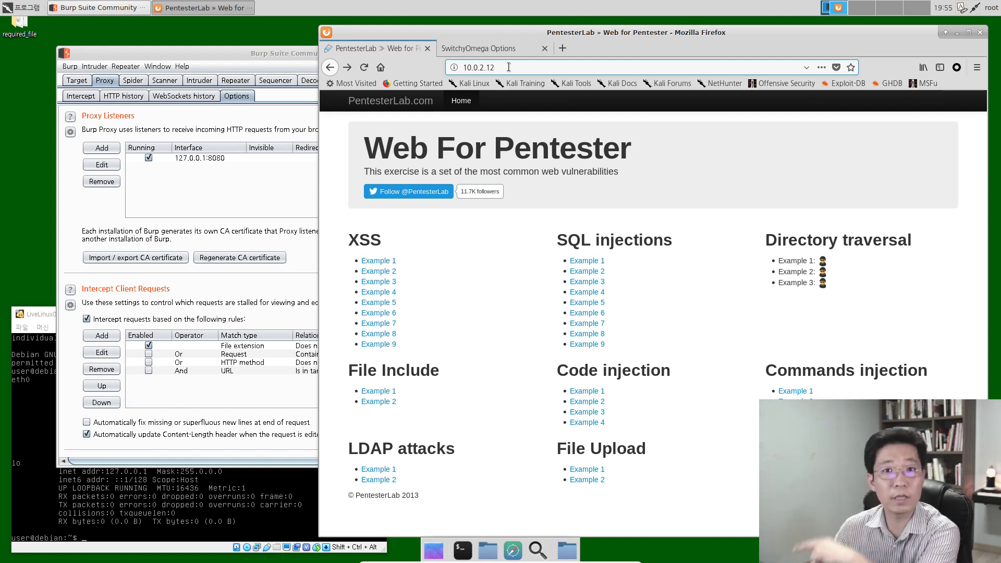
# Review the proxy profile's server and port in the SwitchyOmega options, apply the changes and close the options page.
pyautogui.click(503, 46)
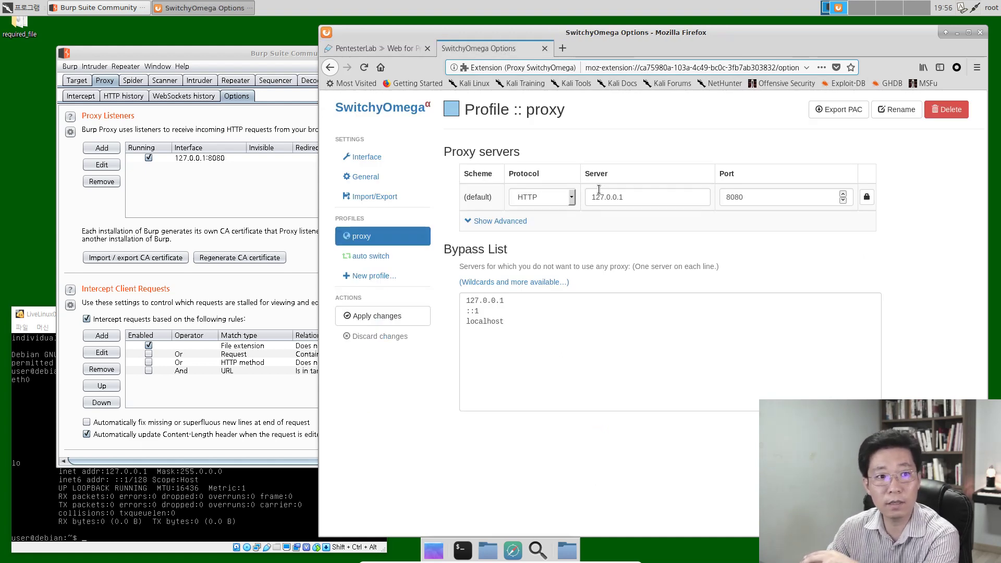
pyautogui.moveTo(640, 199); pyautogui.dragTo(586, 197)
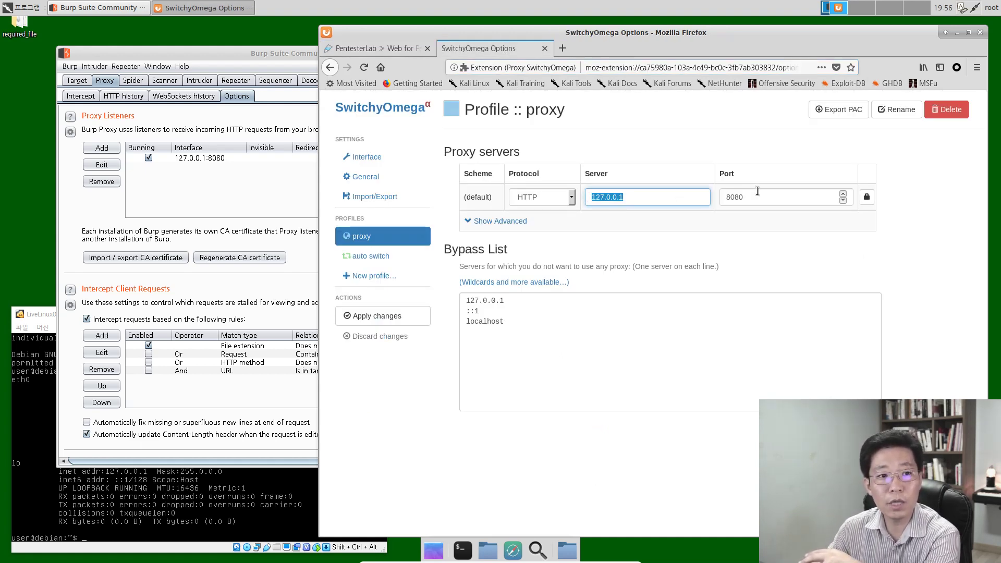
pyautogui.press('Tab')
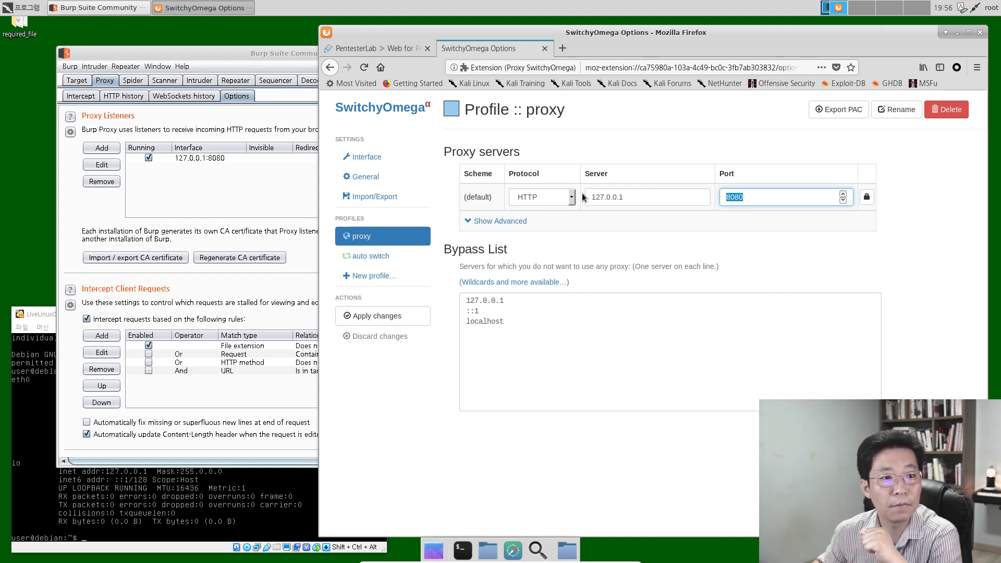
pyautogui.click(373, 323)
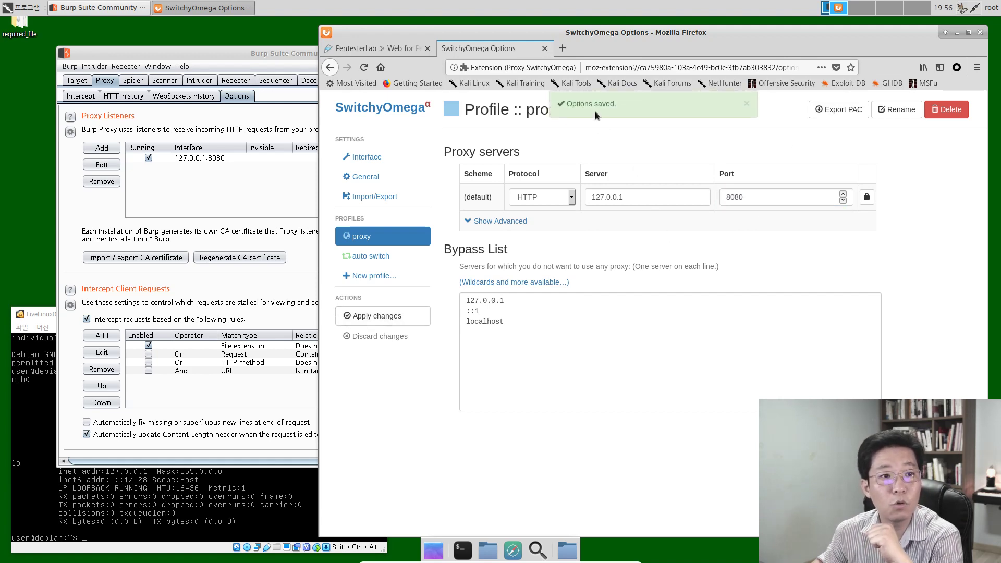
pyautogui.click(544, 49)
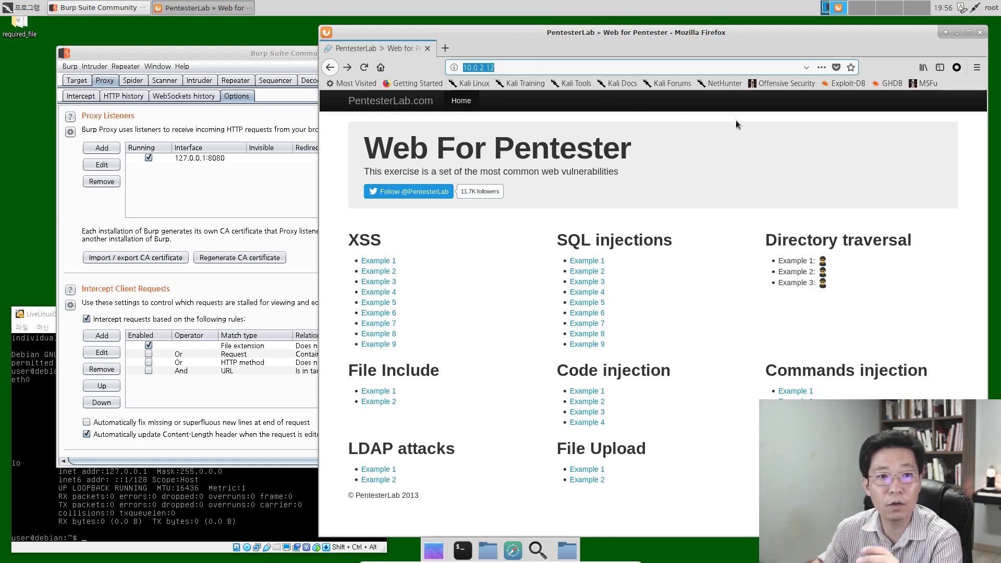
# Activate the "proxy" profile in SwitchyOmega, trying the direct connection first, and return to the Web For Pentester page.
pyautogui.click(958, 68)
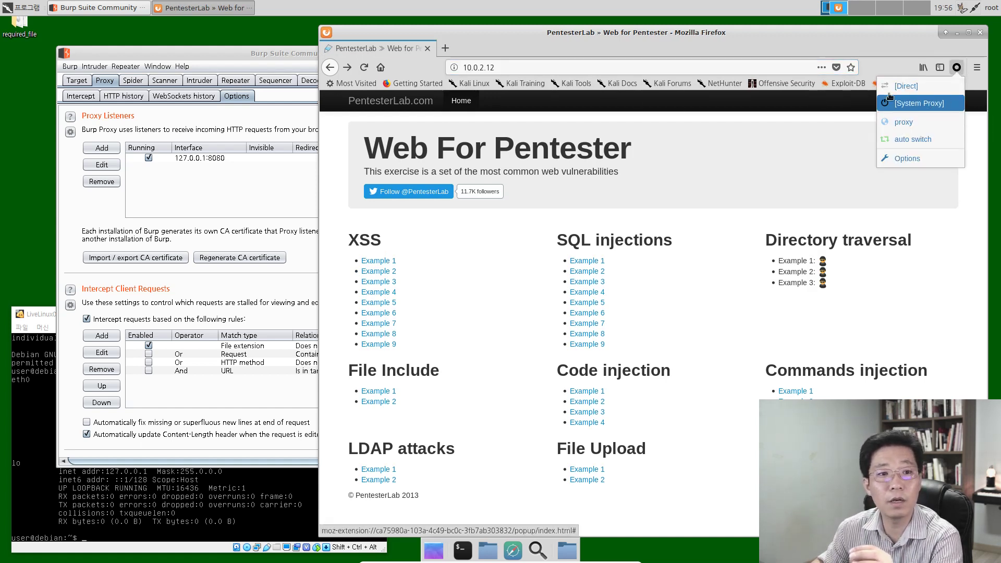
pyautogui.click(929, 108)
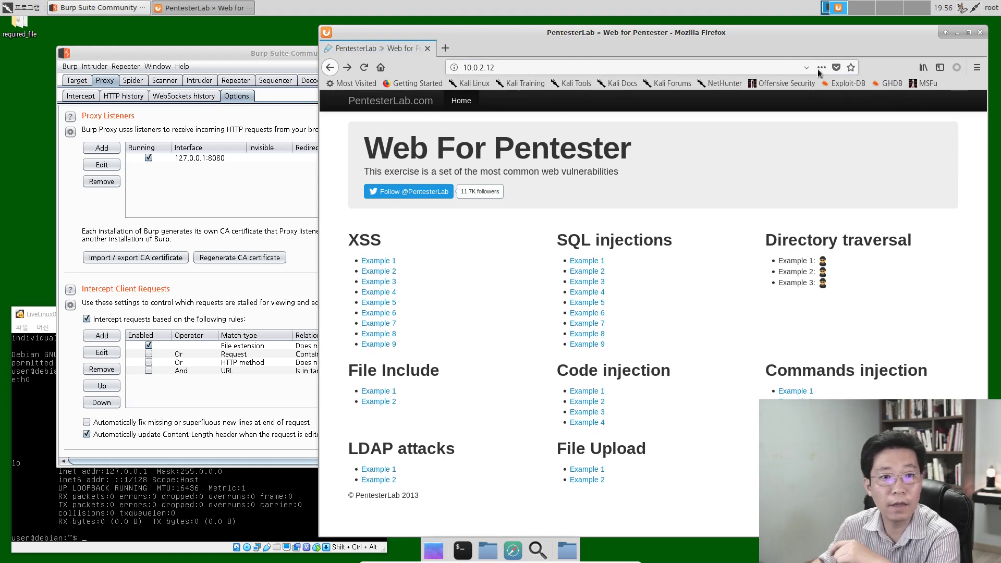
pyautogui.click(957, 71)
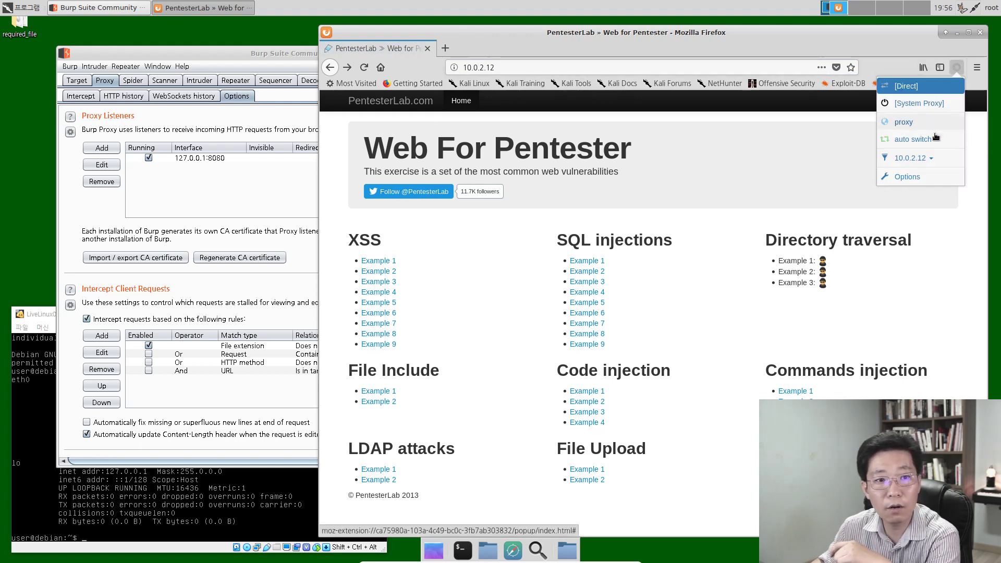
pyautogui.click(900, 125)
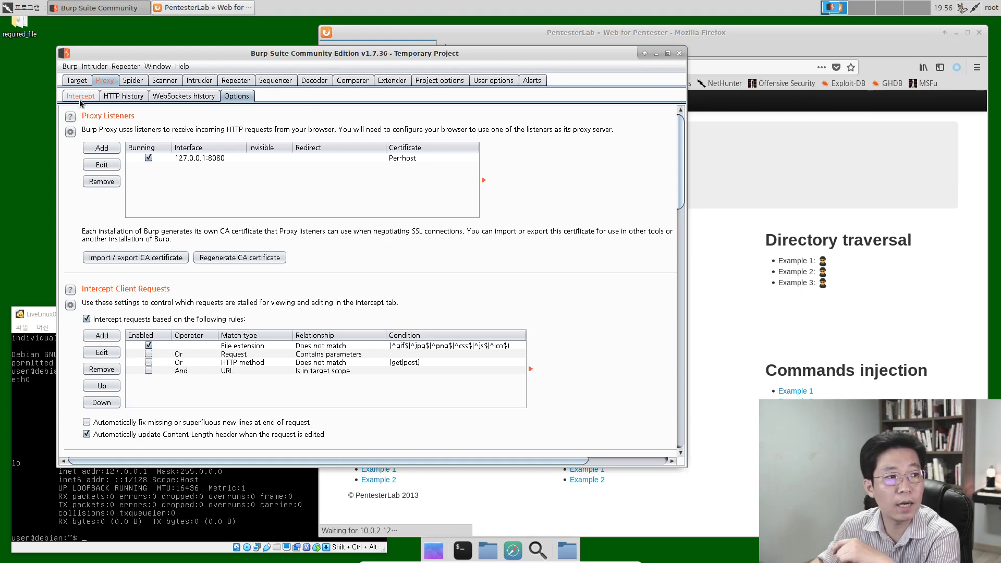
pyautogui.click(818, 104)
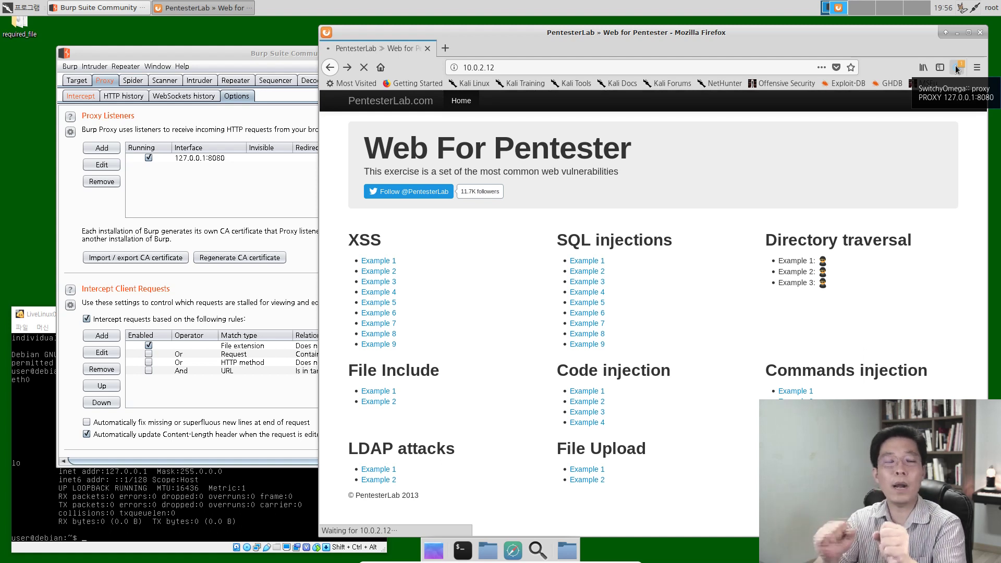
# Reload 10.0.2.12 through the proxy and examine the intercepted raw request in Burp Suite.
pyautogui.click(539, 63)
pyautogui.press('Return')
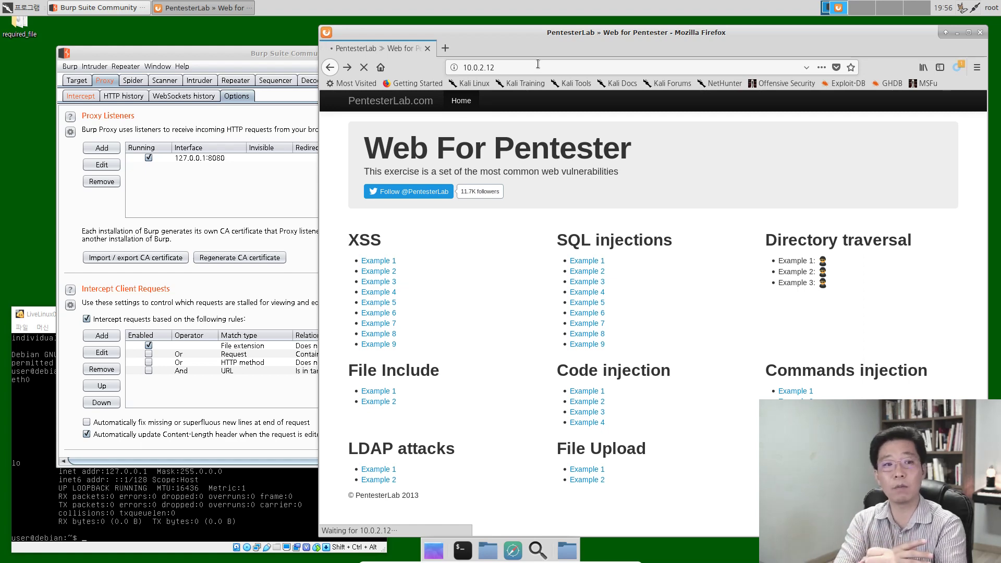
pyautogui.click(270, 53)
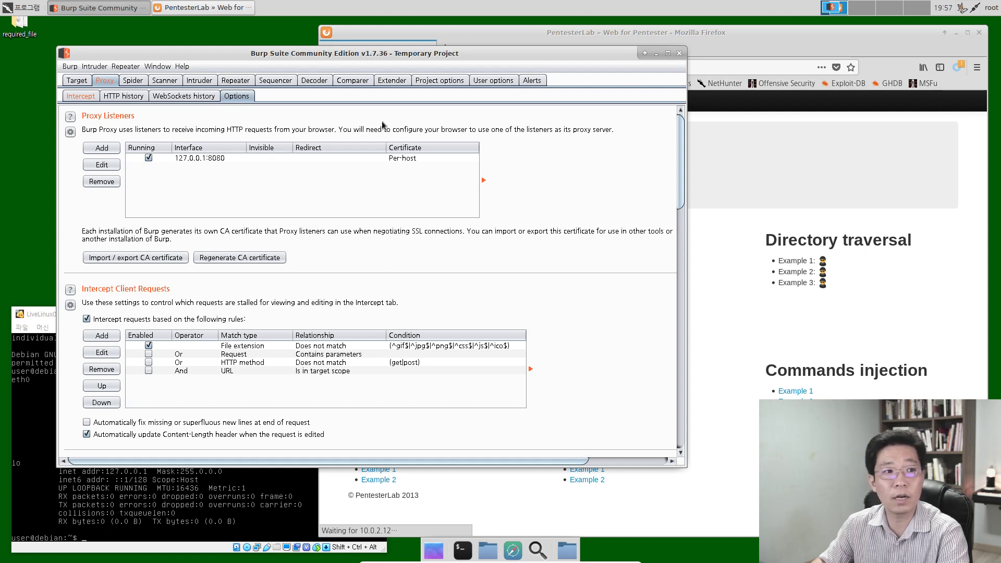
pyautogui.moveTo(393, 56); pyautogui.dragTo(349, 49)
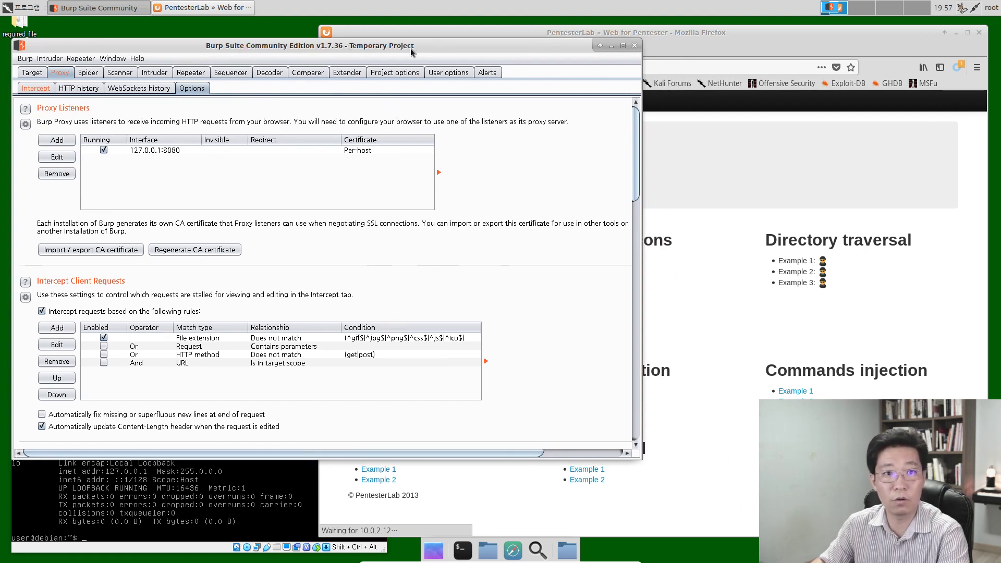
pyautogui.click(36, 88)
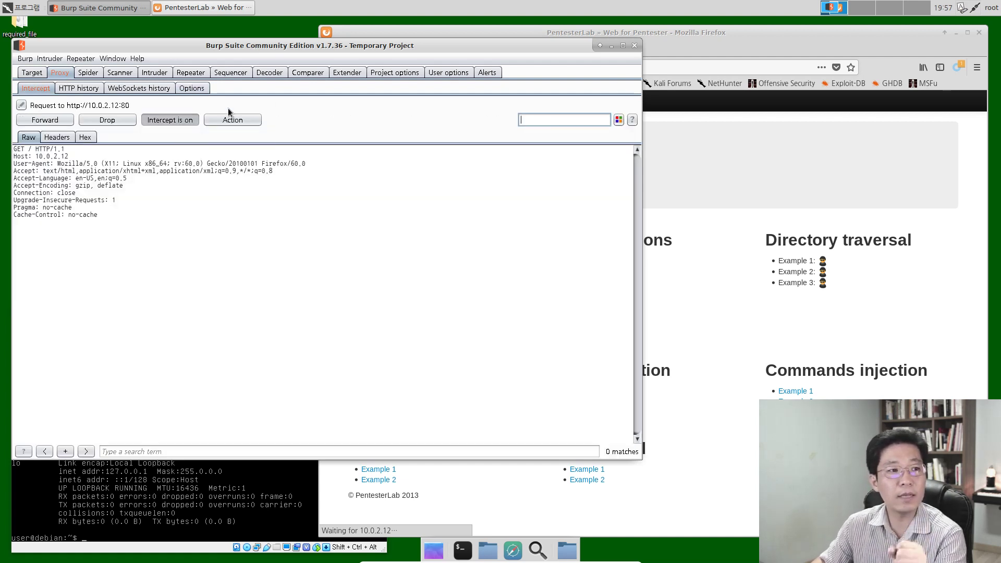
pyautogui.moveTo(15, 149); pyautogui.dragTo(78, 256)
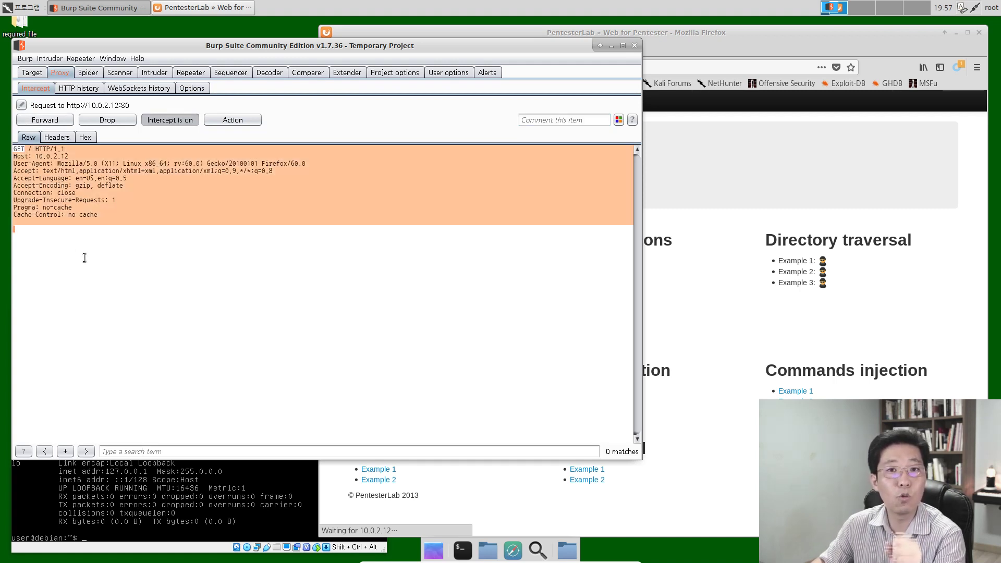
# Turn off interception in Burp Suite and show the HTTP history in a smaller window.
pyautogui.click(175, 125)
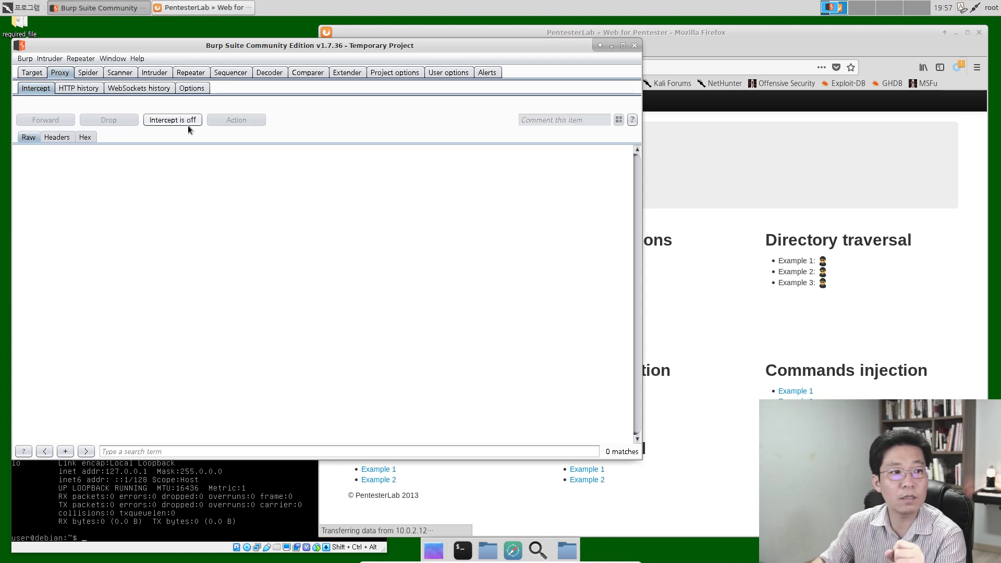
pyautogui.click(77, 89)
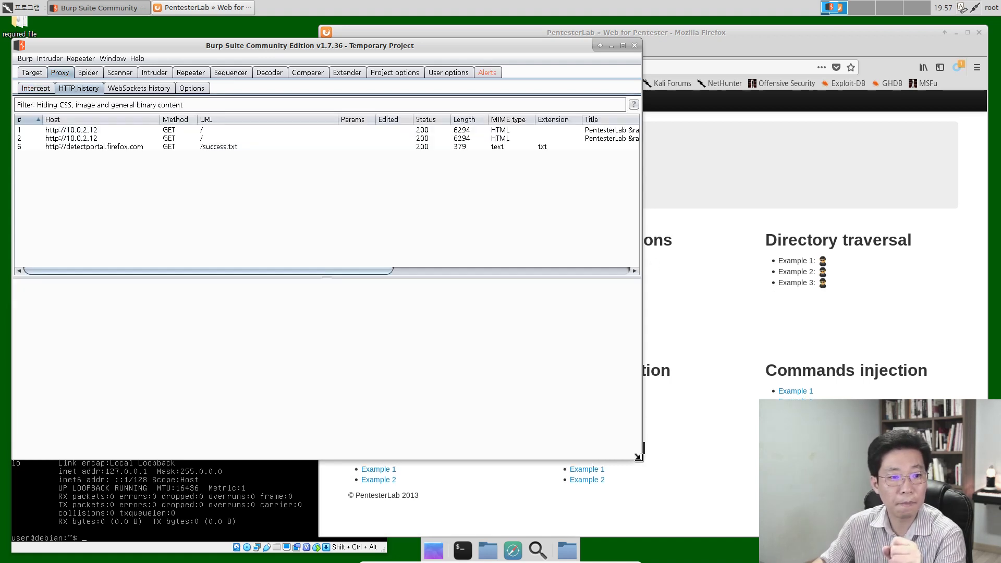
pyautogui.moveTo(642, 459); pyautogui.dragTo(454, 339)
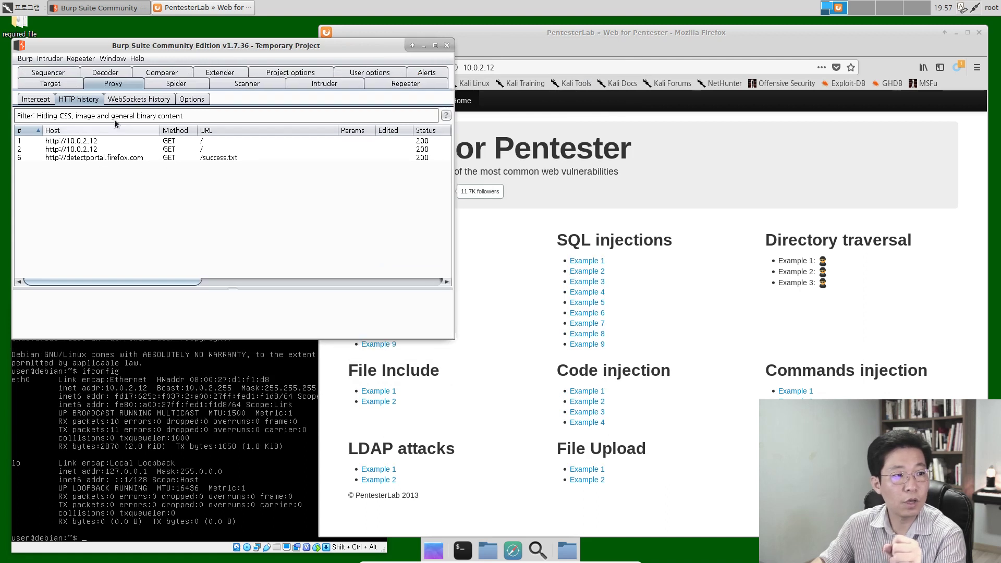
# Reload 10.0.2.12 in Firefox and inspect the newest requests in Burp Suite's HTTP history.
pyautogui.click(570, 46)
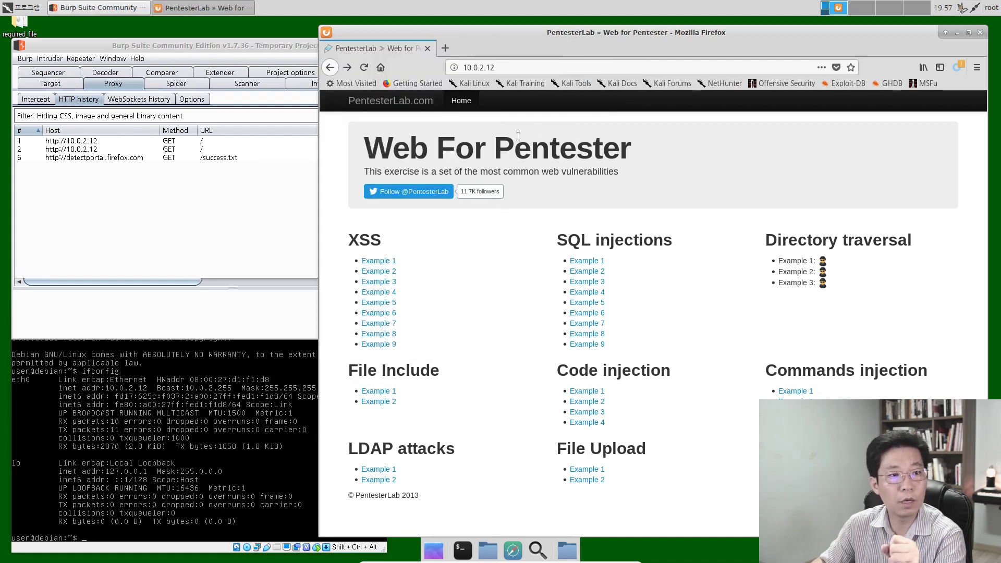
pyautogui.click(554, 65)
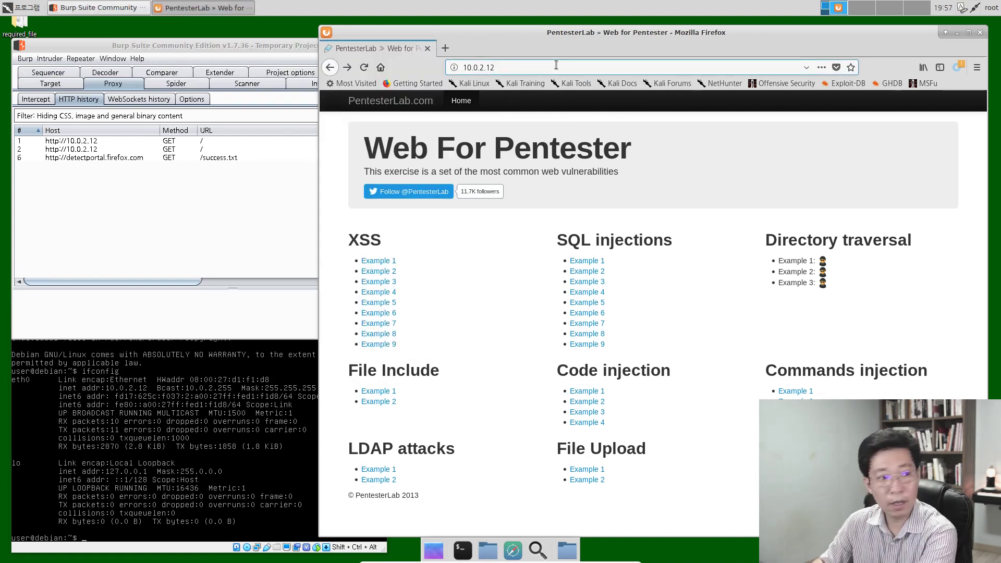
pyautogui.press('Return')
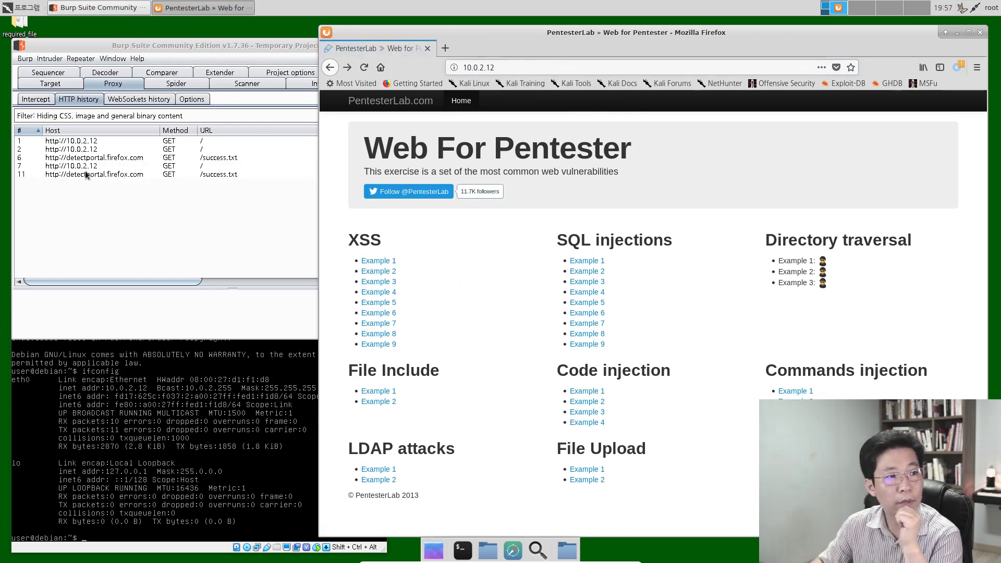
pyautogui.click(86, 167)
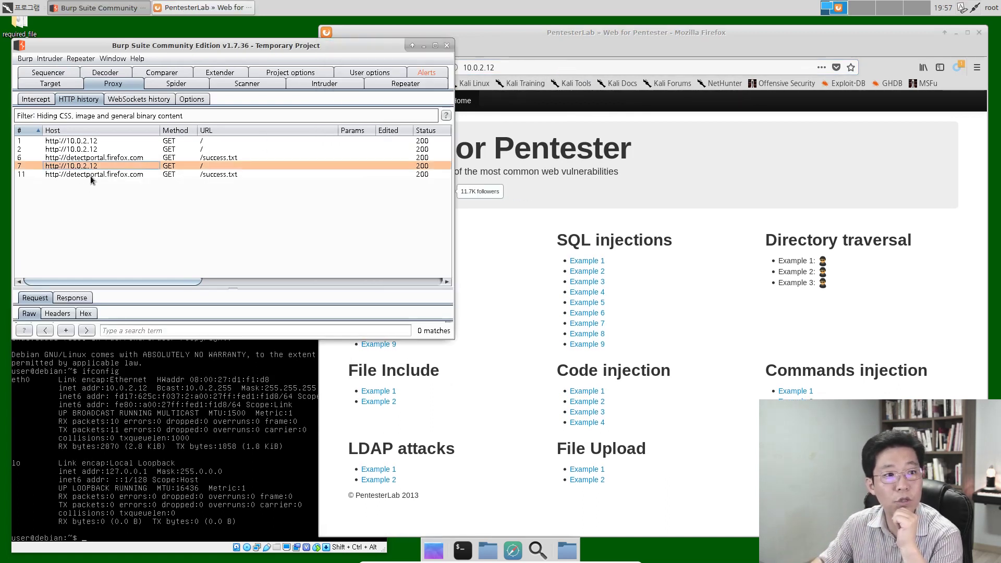
pyautogui.click(91, 175)
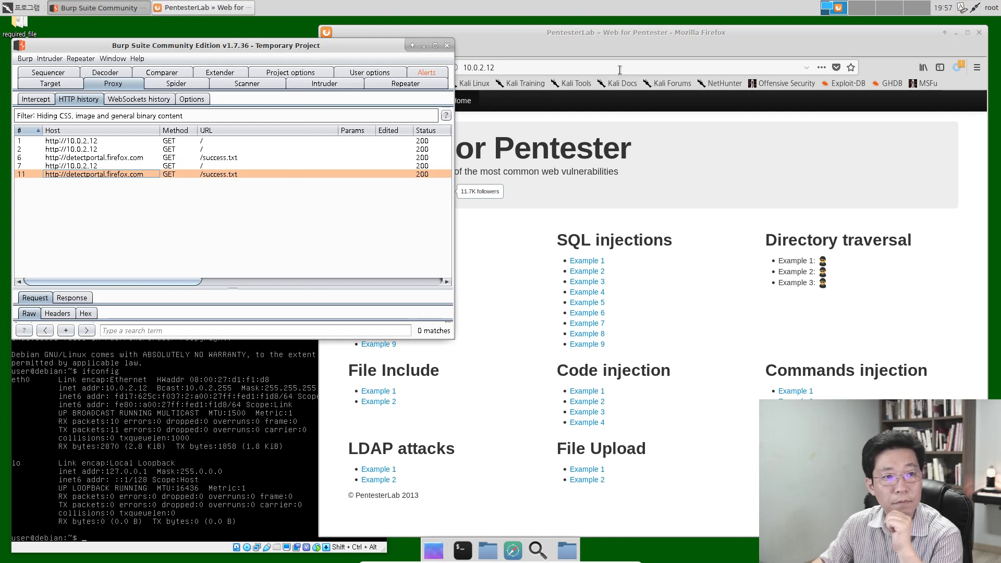
# Open SQL injections Example 1 in Firefox, go back, and open XSS Example 4 to generate proxied traffic.
pyautogui.click(631, 39)
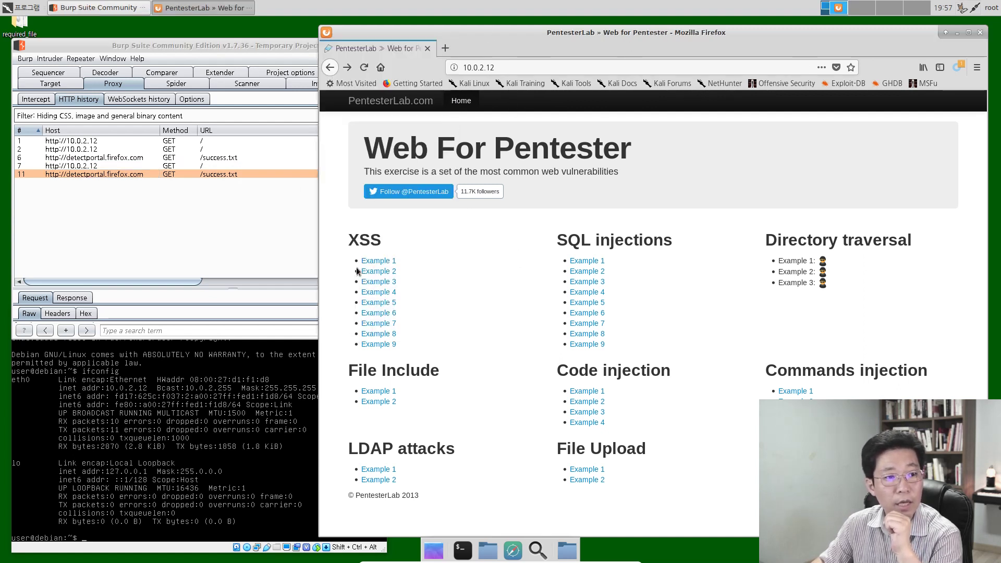
pyautogui.click(597, 265)
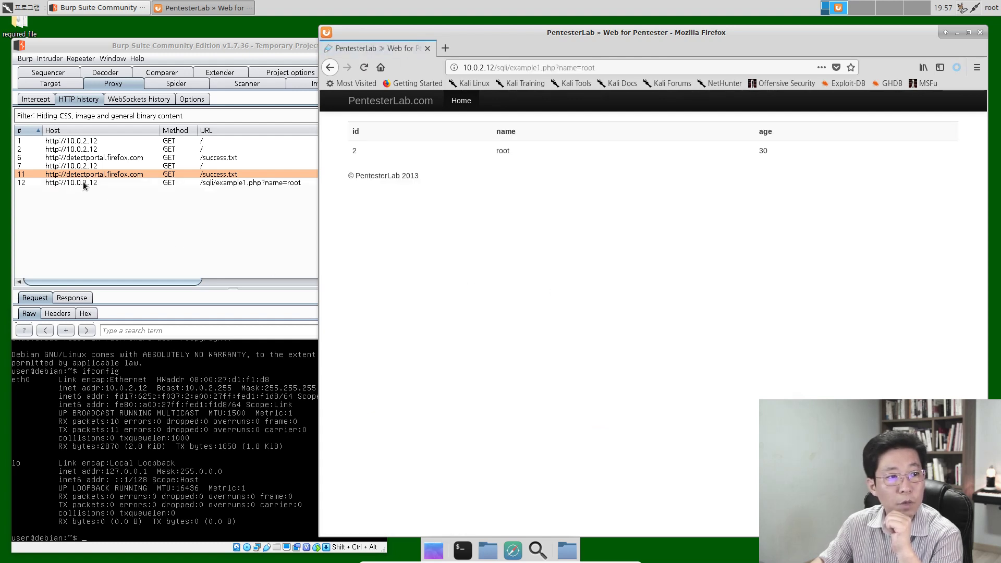
pyautogui.click(330, 67)
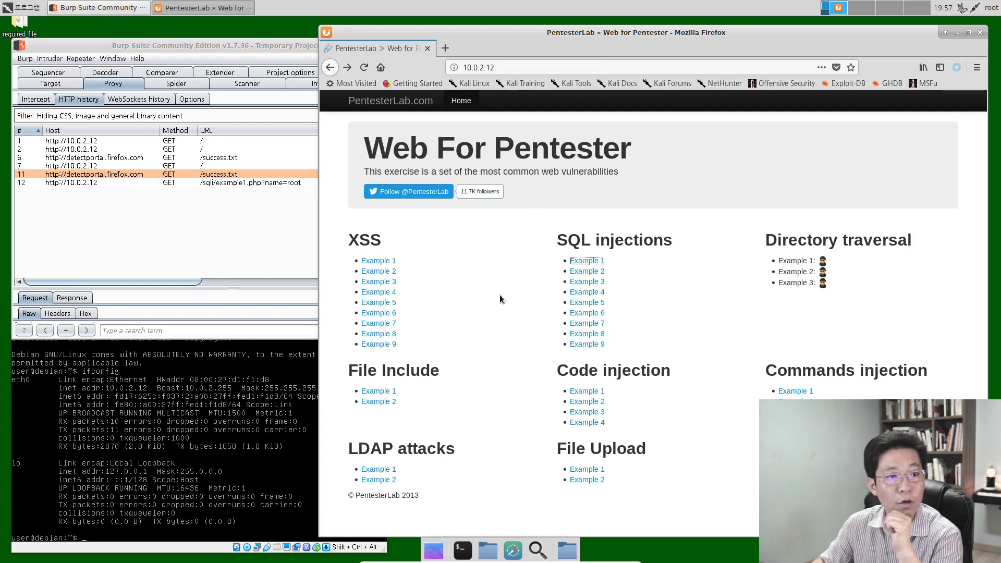
pyautogui.click(385, 293)
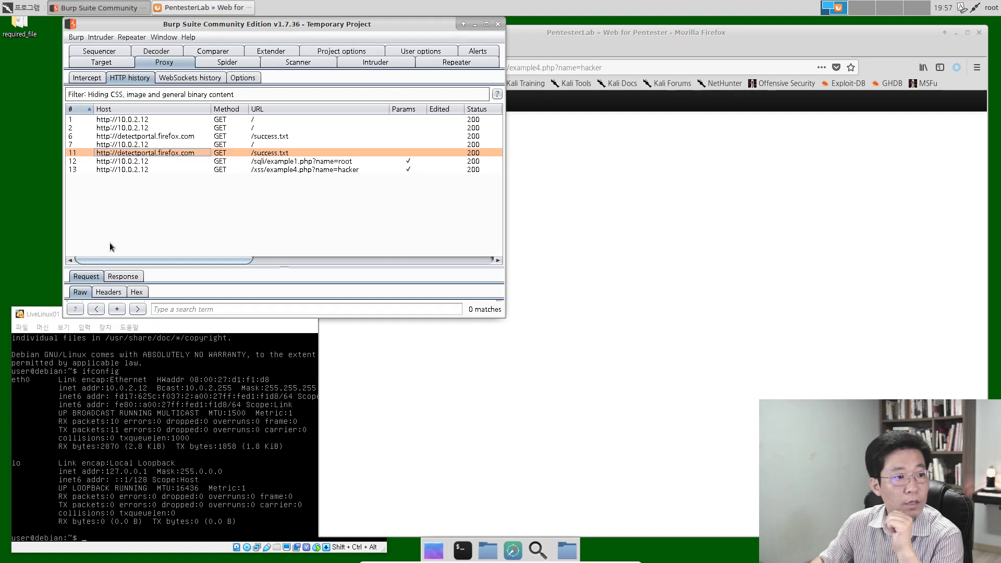
# Rearrange the VirtualBox, Burp Suite and narrowed Firefox windows side by side, with Firefox back on the Web For Pentester home page.
pyautogui.click(44, 315)
pyautogui.moveTo(157, 314)
pyautogui.mouseDown()
pyautogui.moveTo(194, 294)
pyautogui.moveTo(151, 320)
pyautogui.mouseUp()
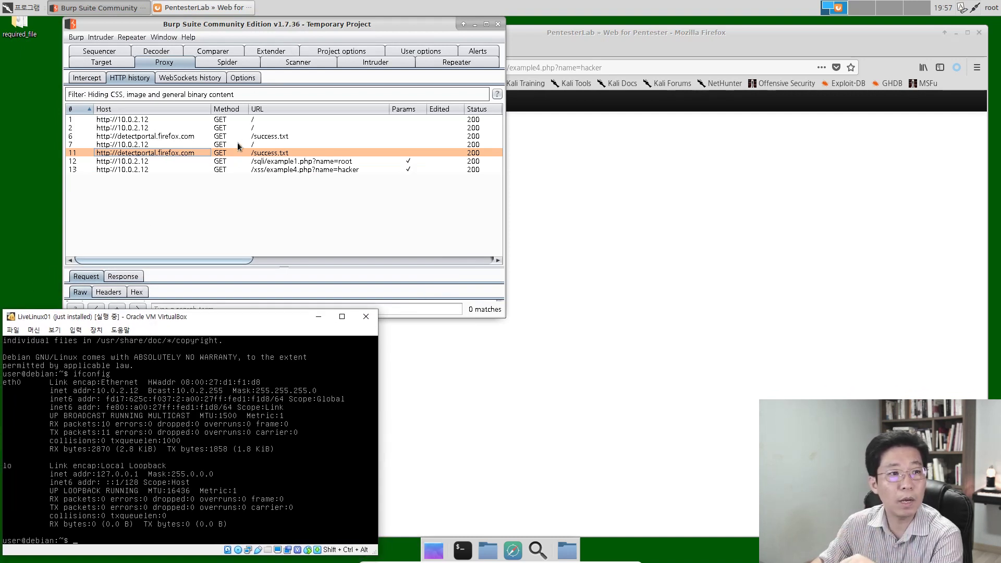
pyautogui.moveTo(326, 28); pyautogui.dragTo(279, 35)
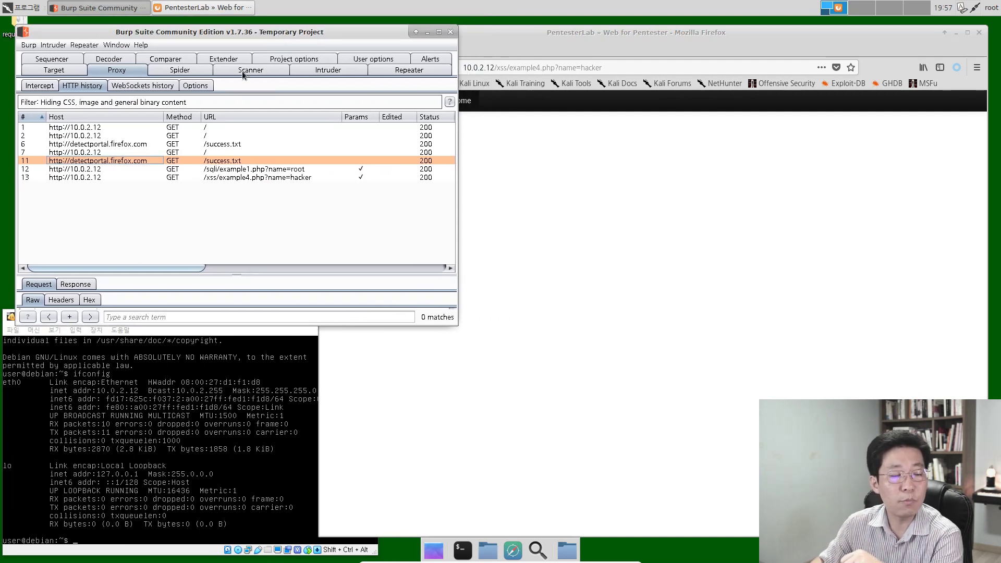
pyautogui.click(724, 46)
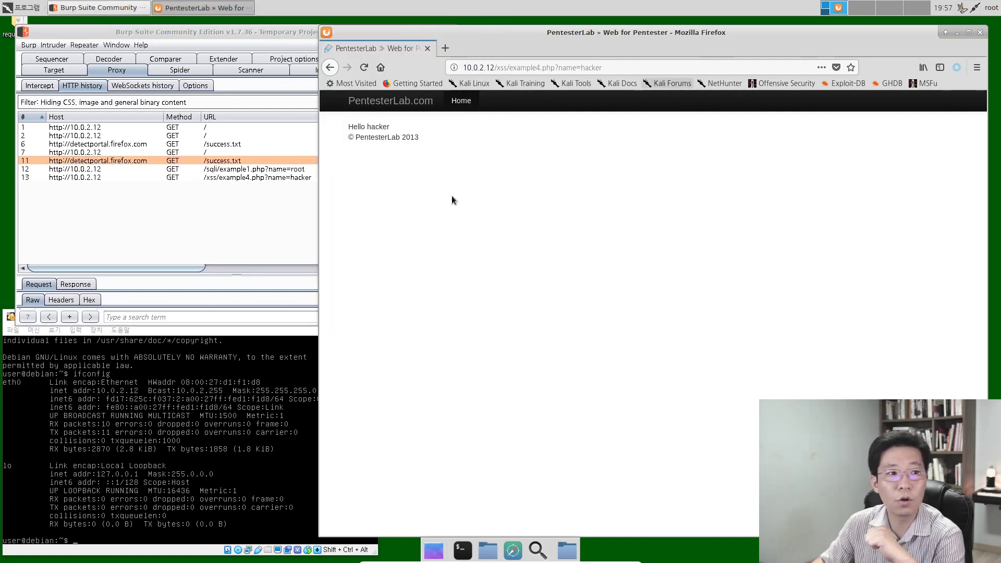
pyautogui.moveTo(321, 224); pyautogui.dragTo(416, 214)
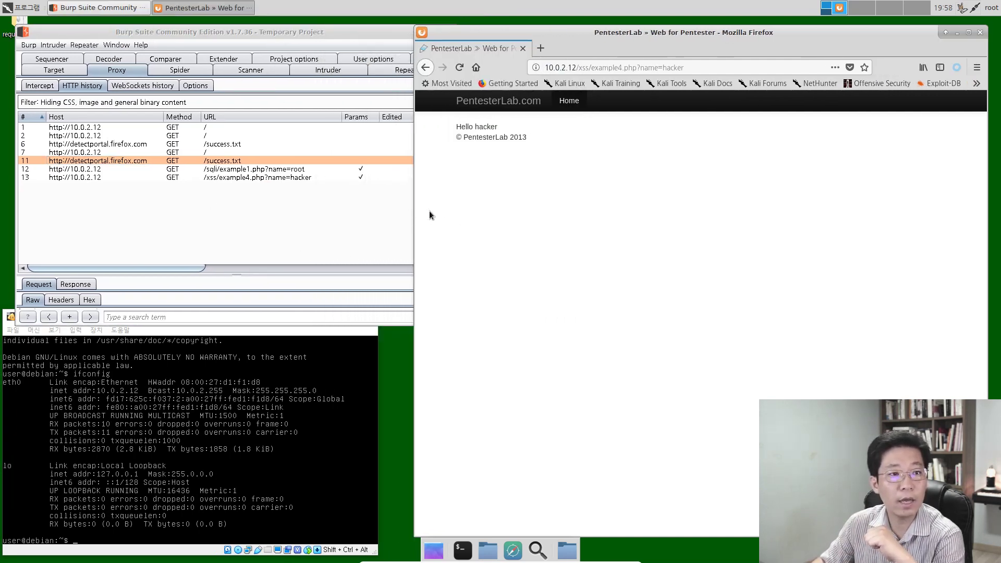
pyautogui.click(425, 67)
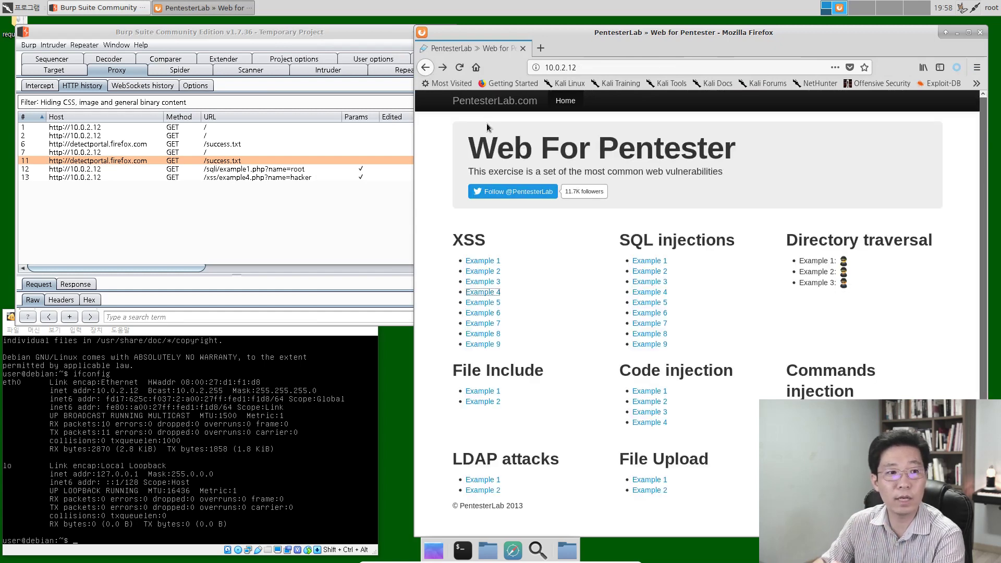
pyautogui.click(322, 30)
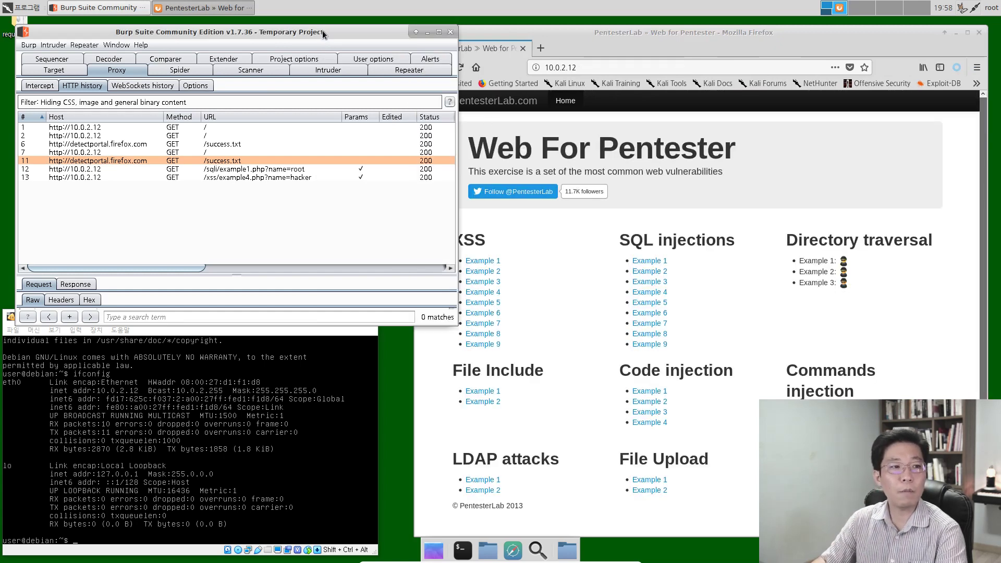